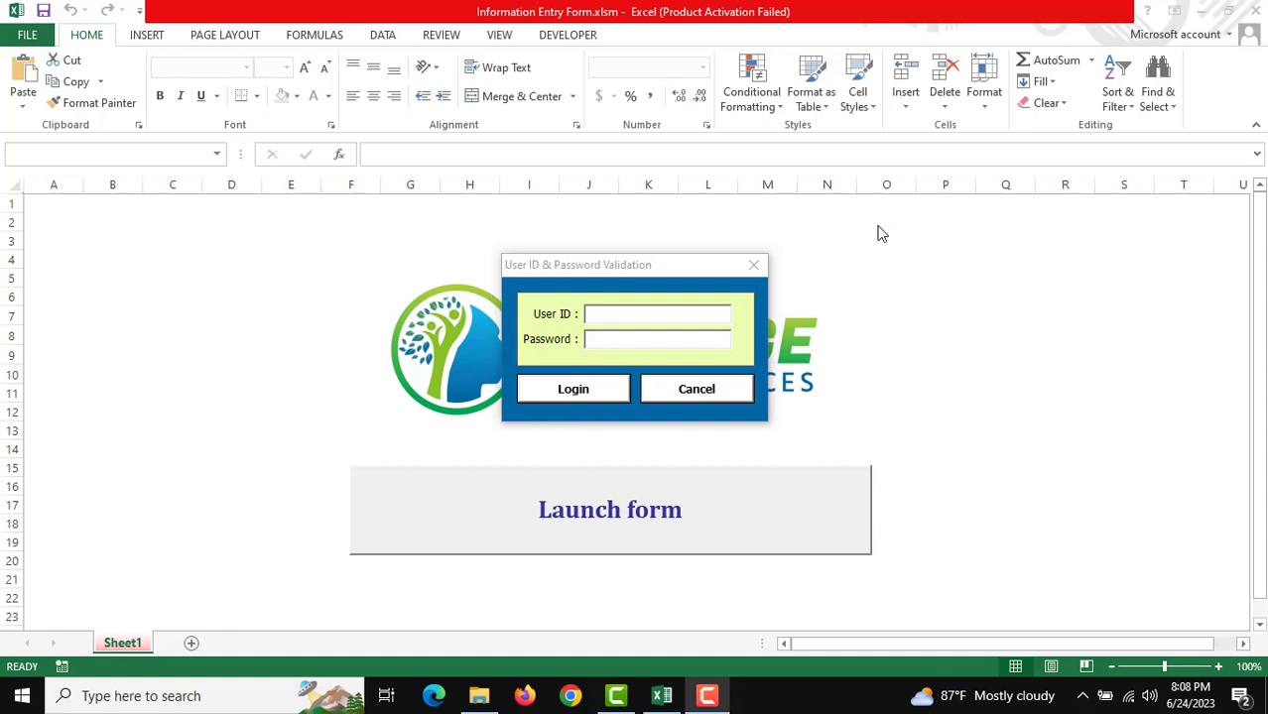
Step: Log in with the user ID to launch the Information Maintenance System form
click(640, 318)
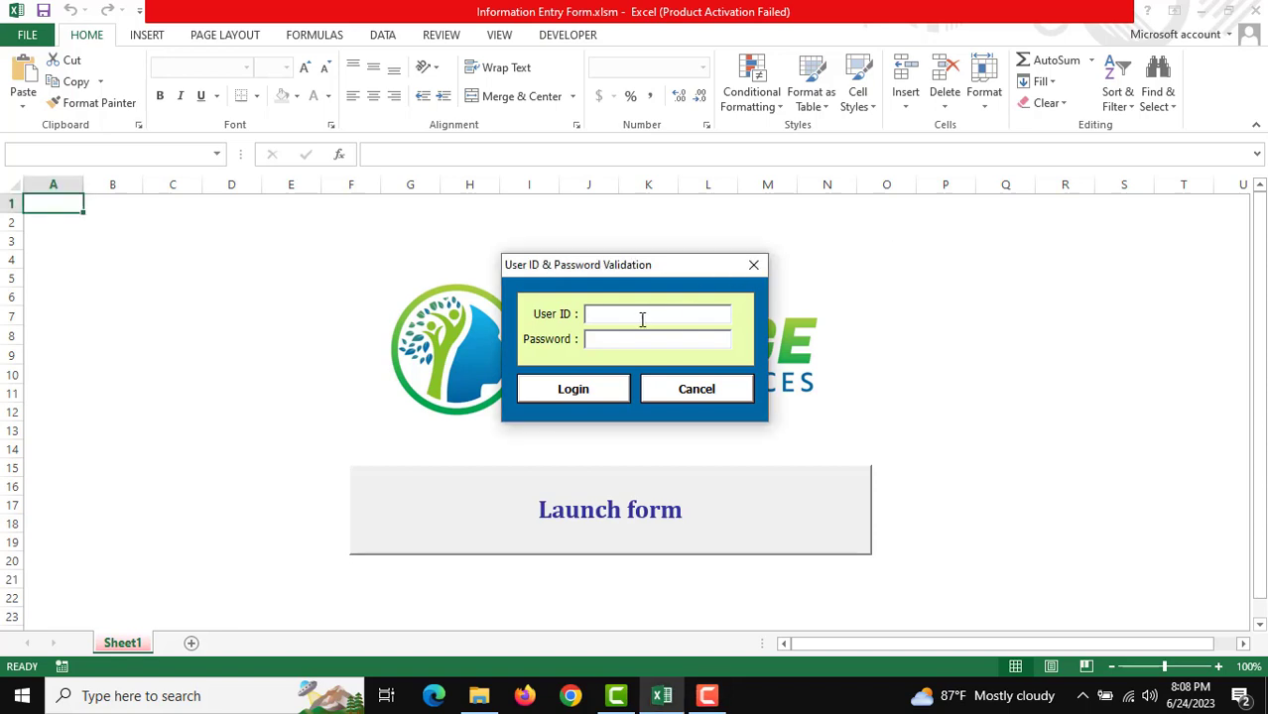
text(admin)
key(Return)
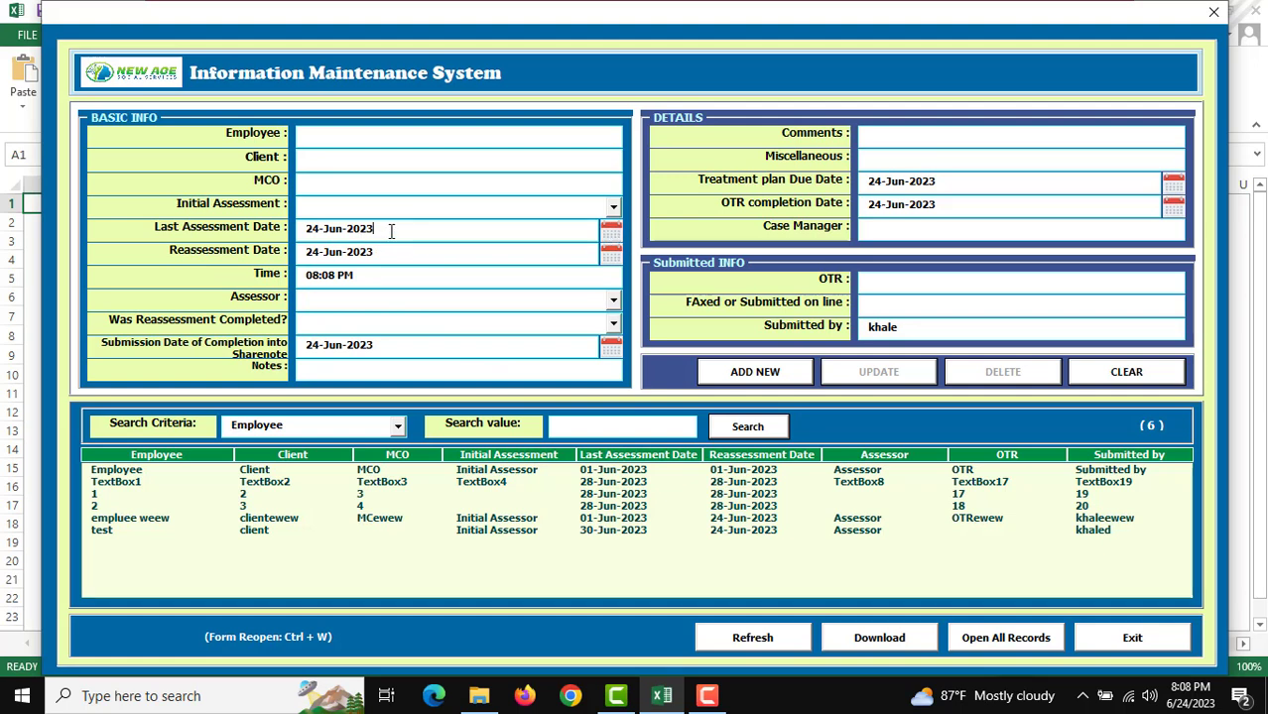
Step: Set Last Assessment Date to 23-Jun-2023, enter the submitter's name, and set Employee to 'Employee'
click(612, 234)
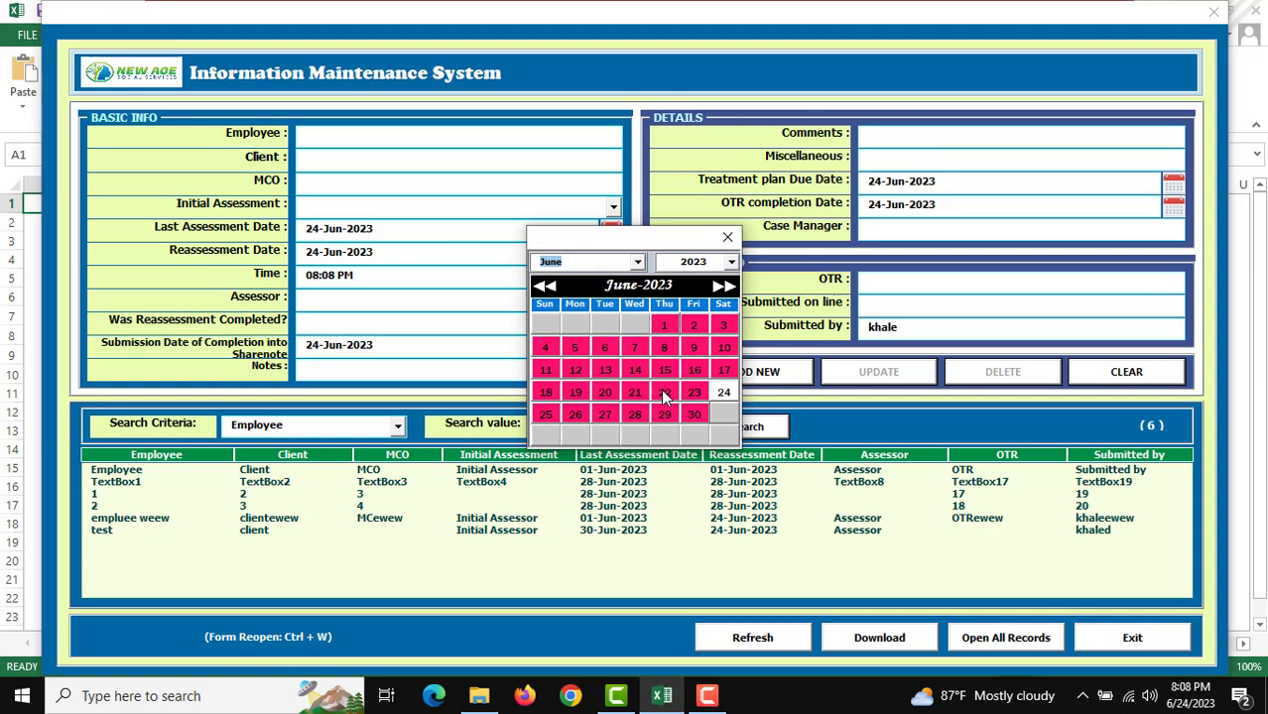
click(694, 392)
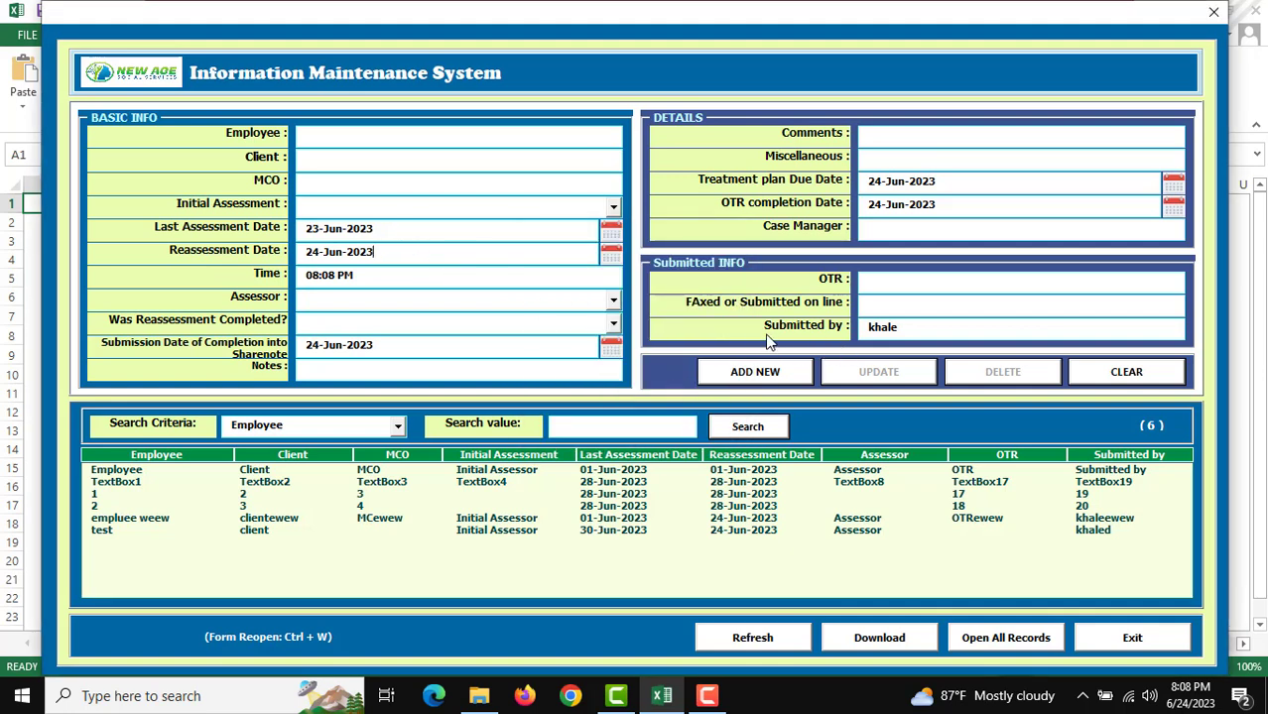
click(933, 331)
text(Employee)
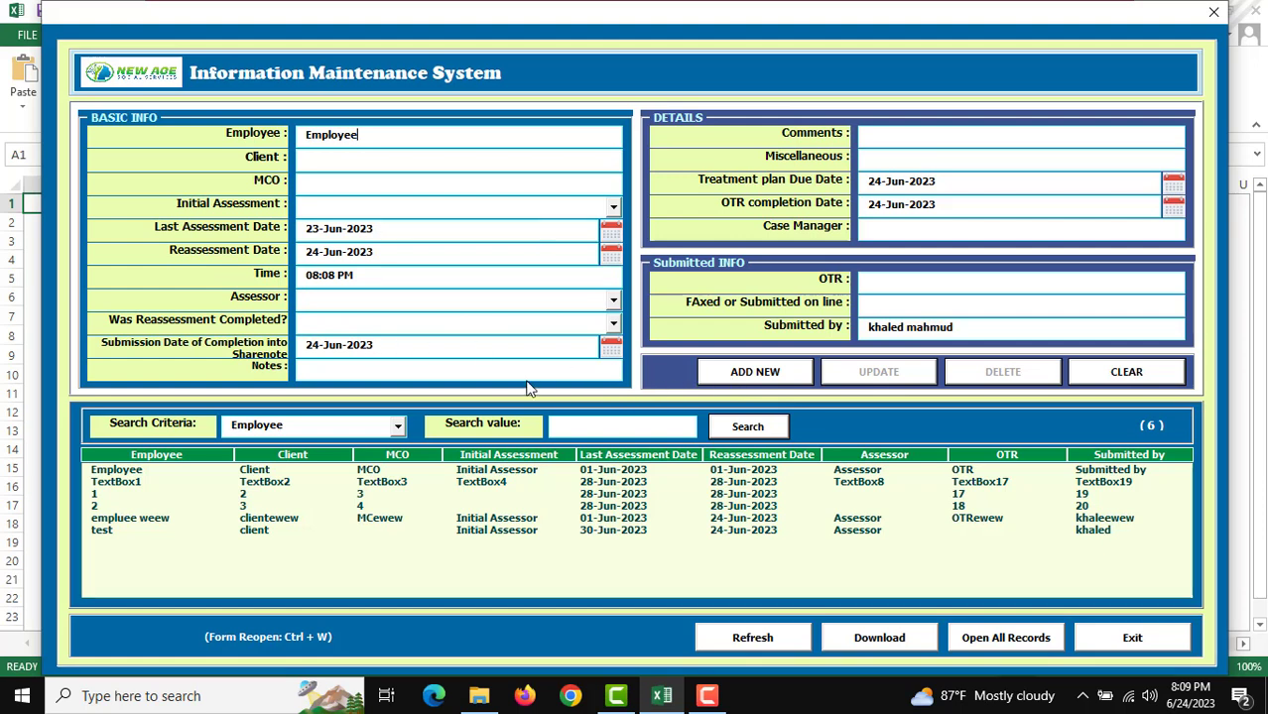
Step: Add the filled form as a new Employee record, confirming the save so 7 records show
click(751, 378)
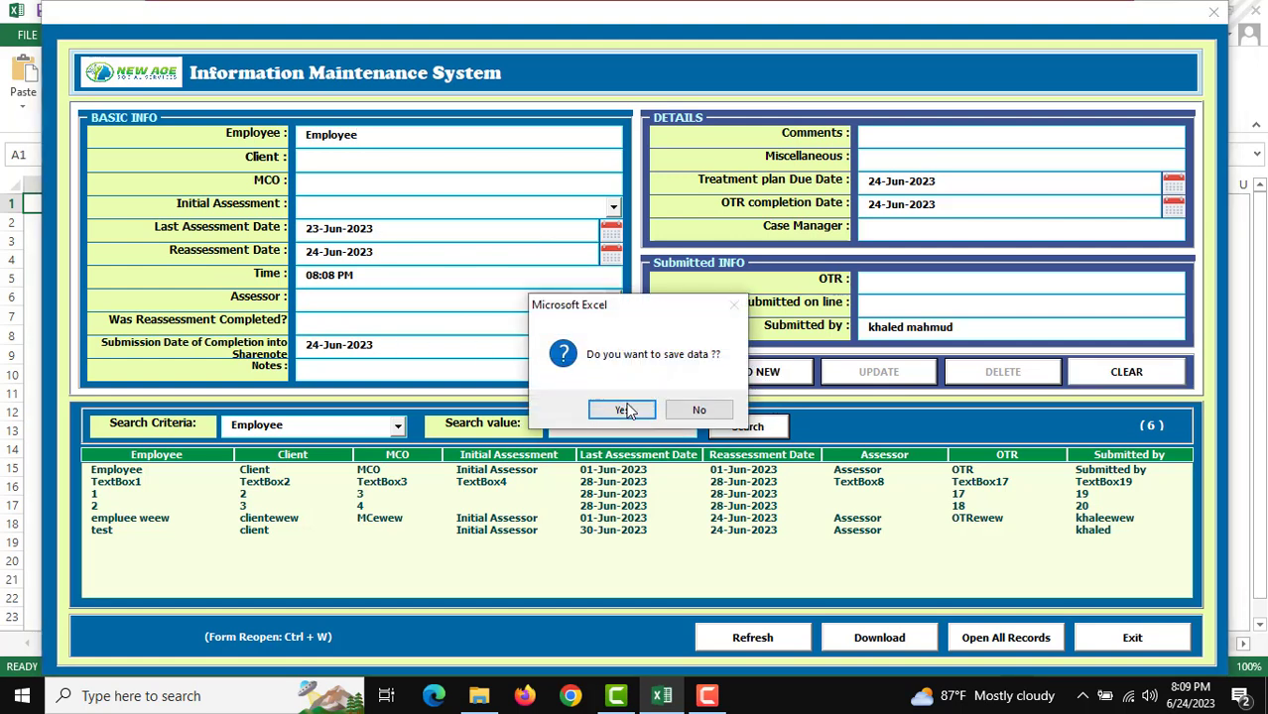
click(623, 407)
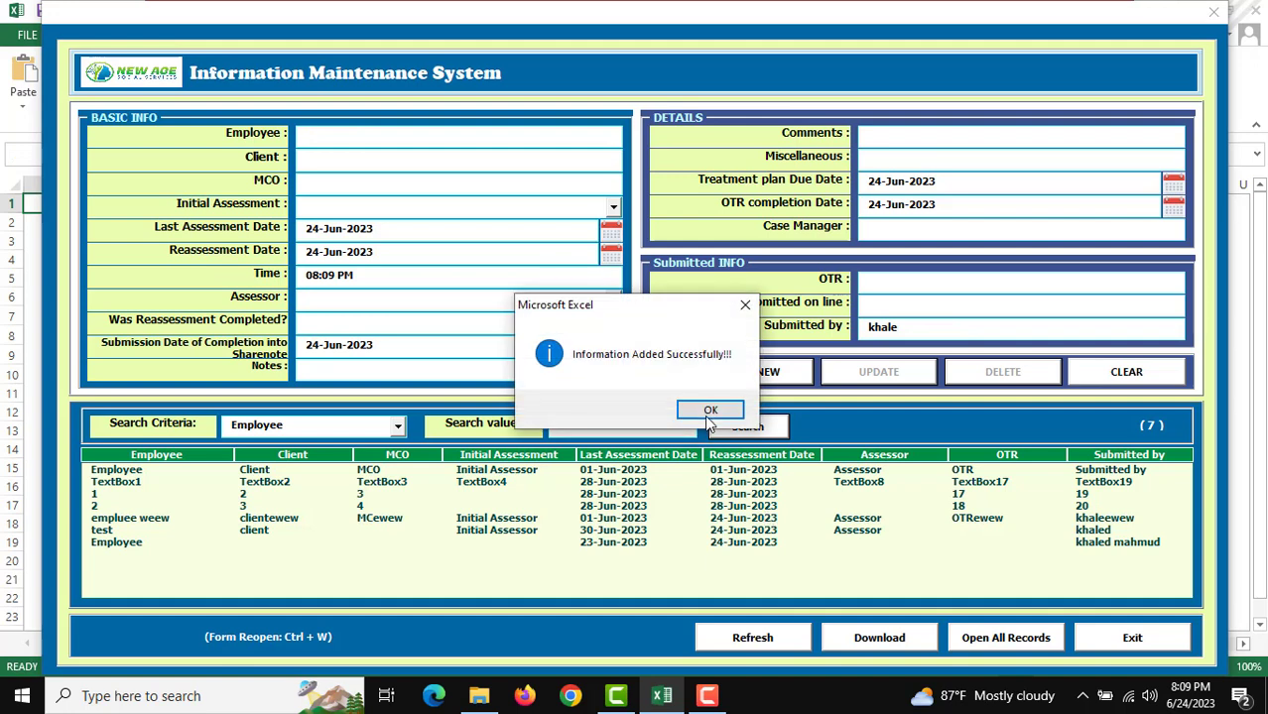
click(710, 410)
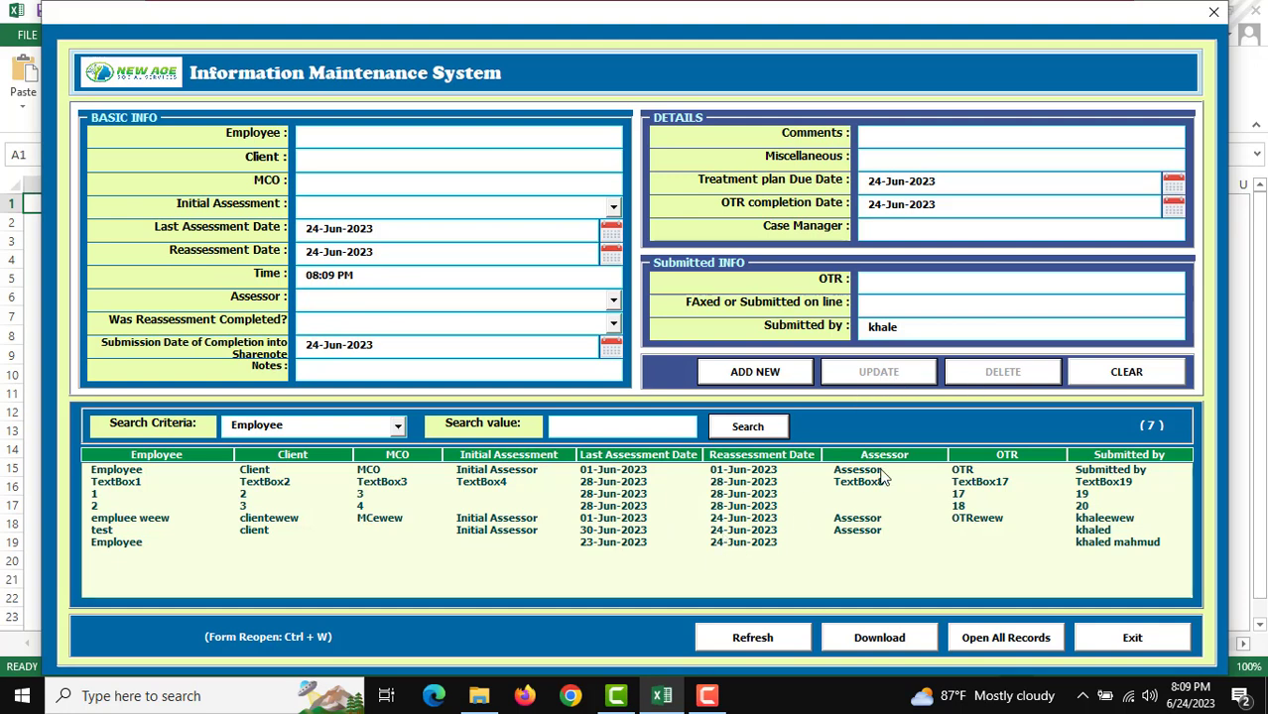
Step: Update the test record with the submitter's full name in Submitted by
double_click(727, 542)
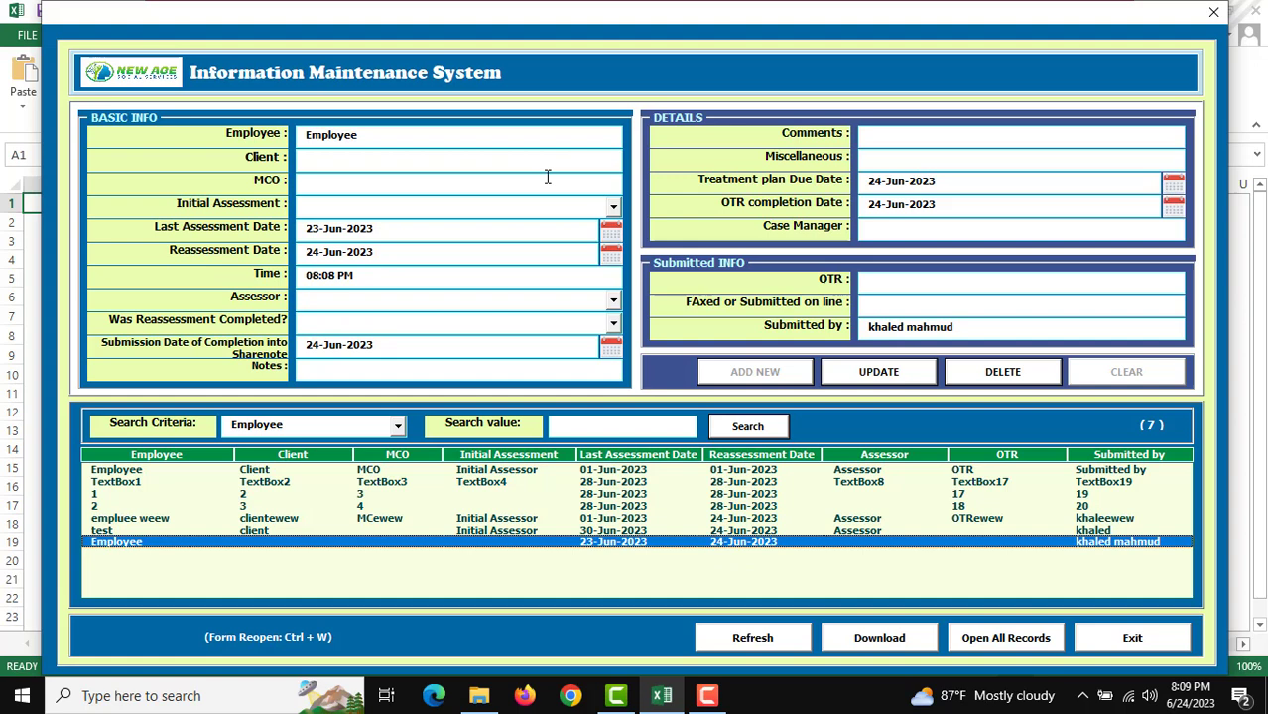
double_click(737, 530)
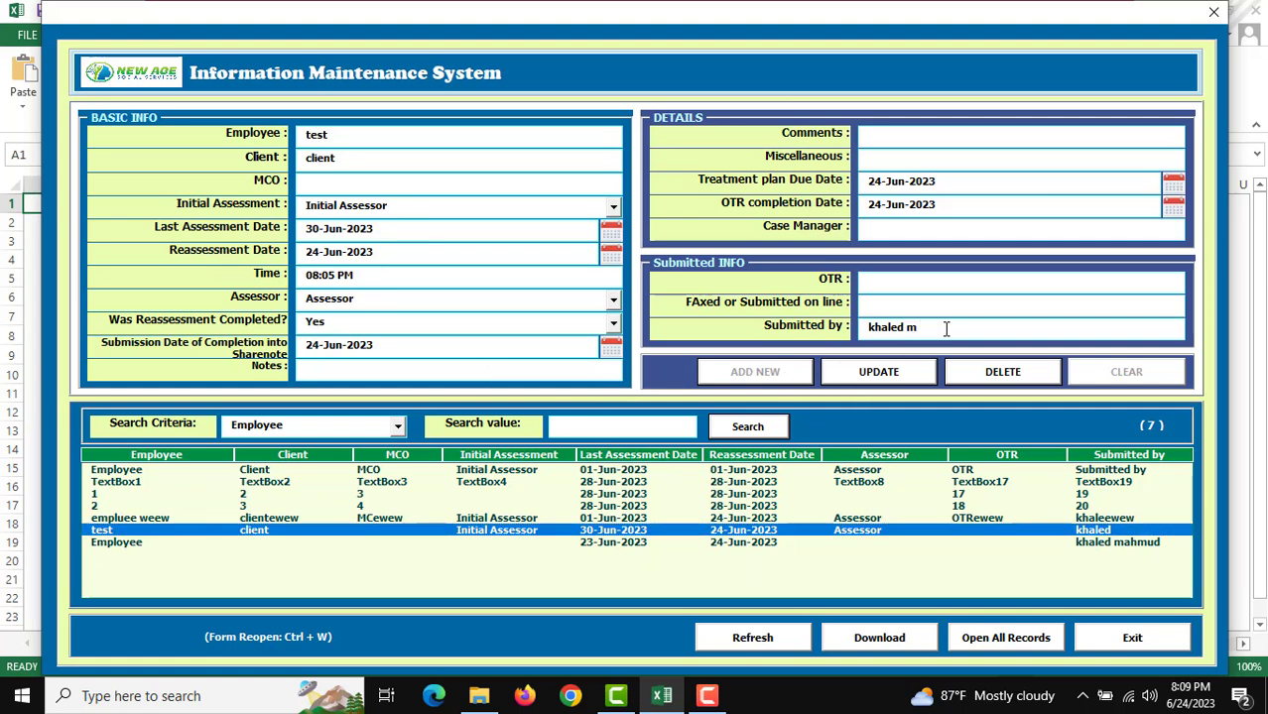
text(hmud)
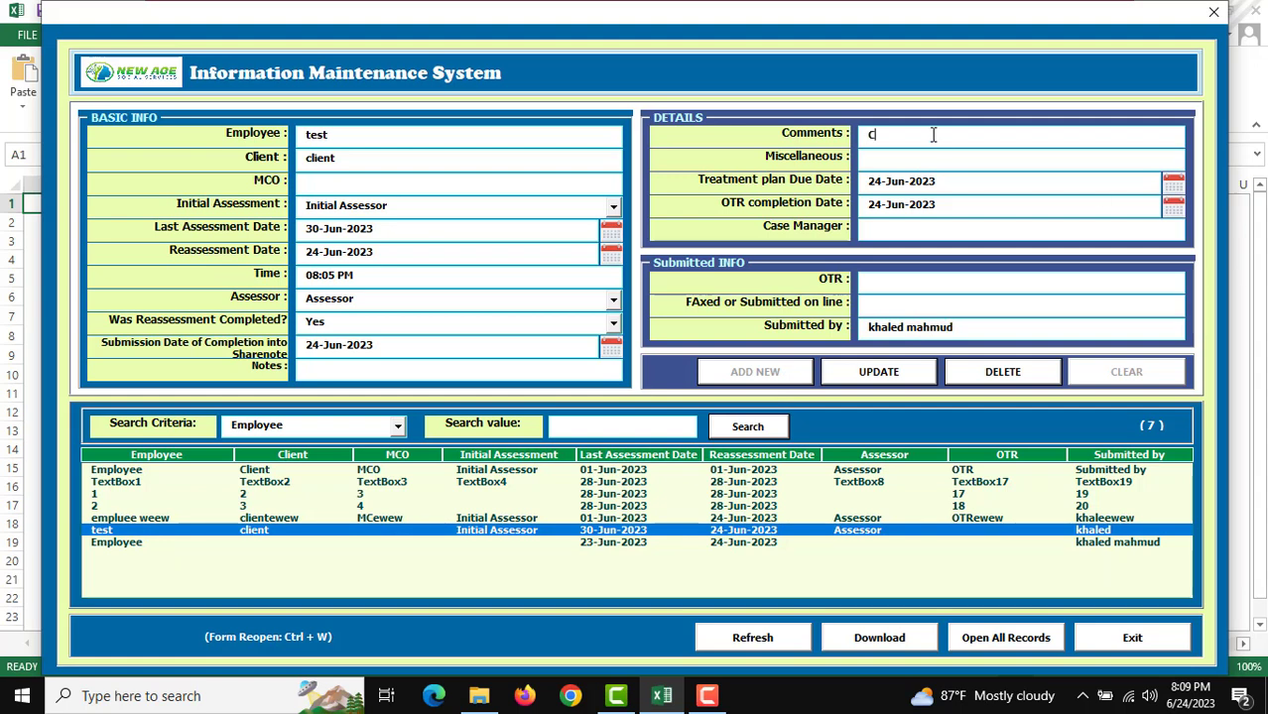
click(878, 372)
click(647, 409)
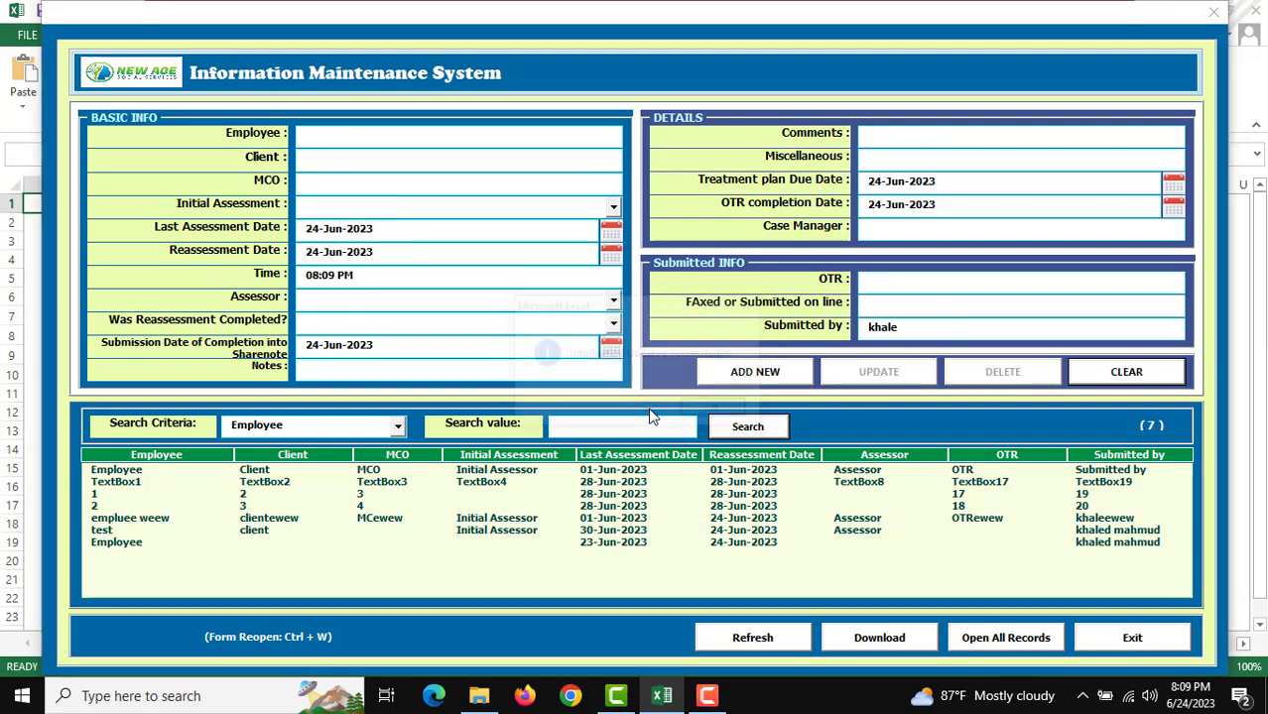
click(732, 410)
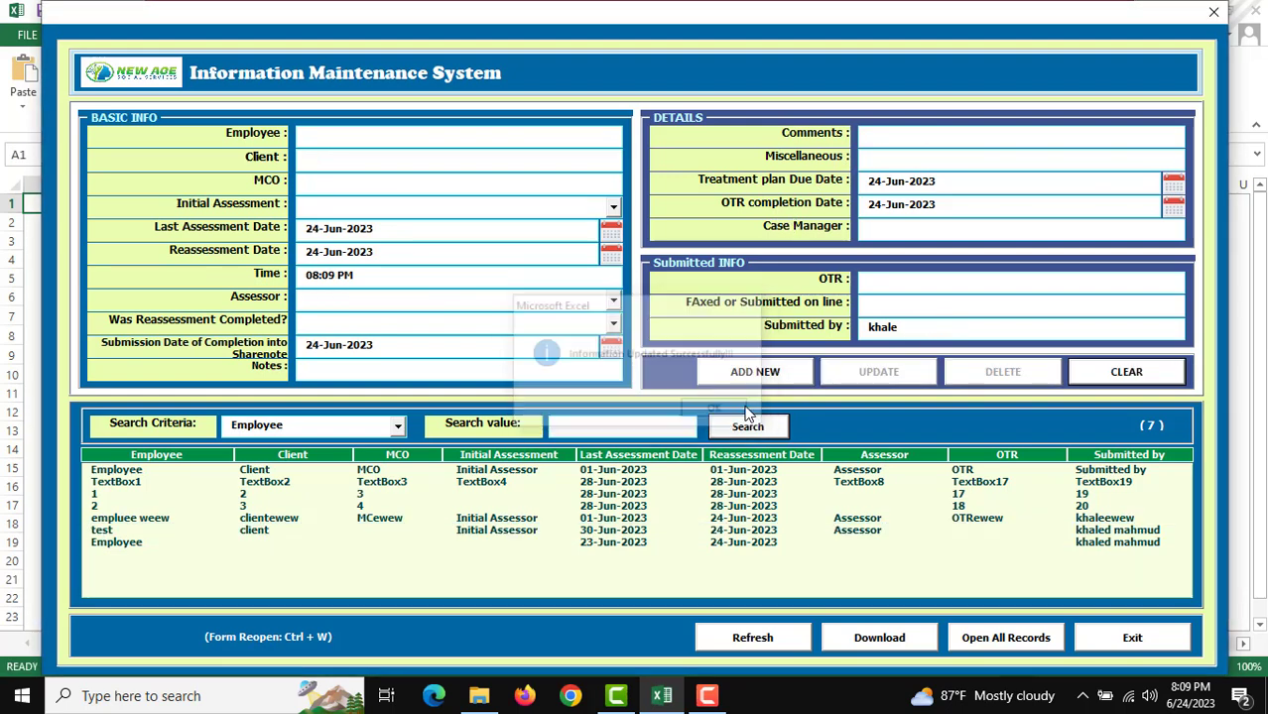
Step: Delete the record starting 1, 2, 3, leaving six records
double_click(790, 499)
click(1010, 375)
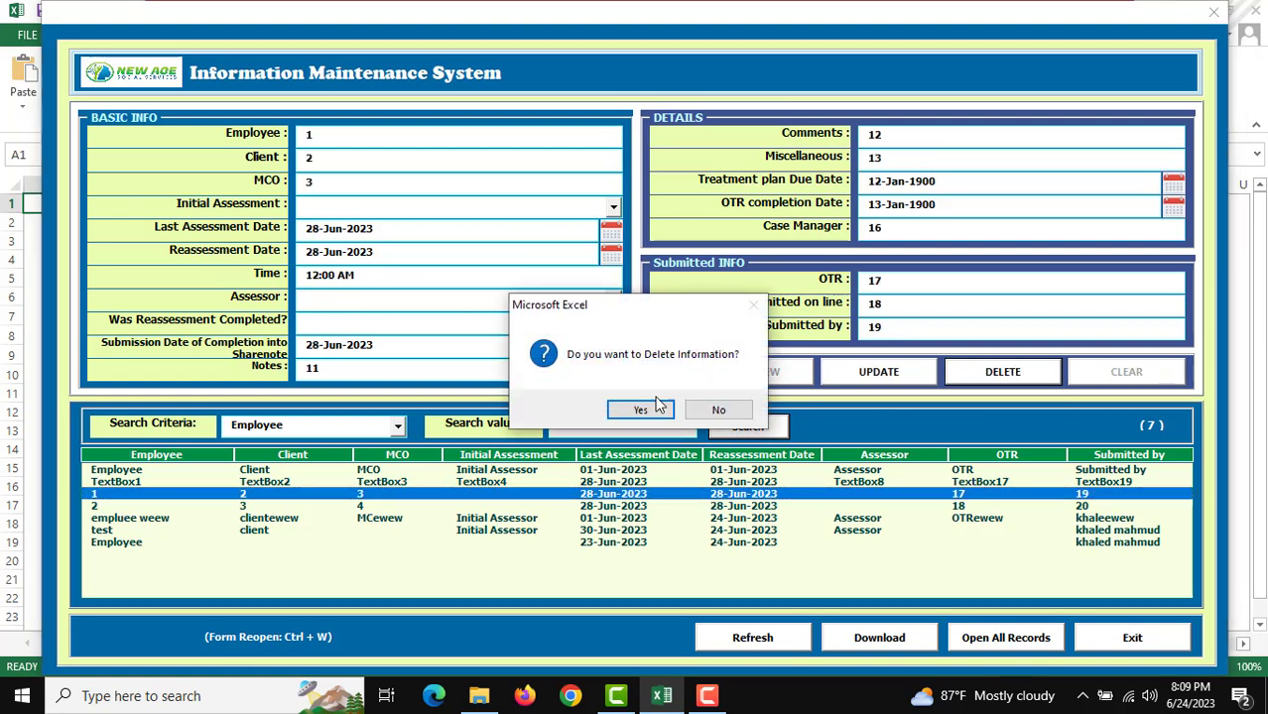
click(644, 413)
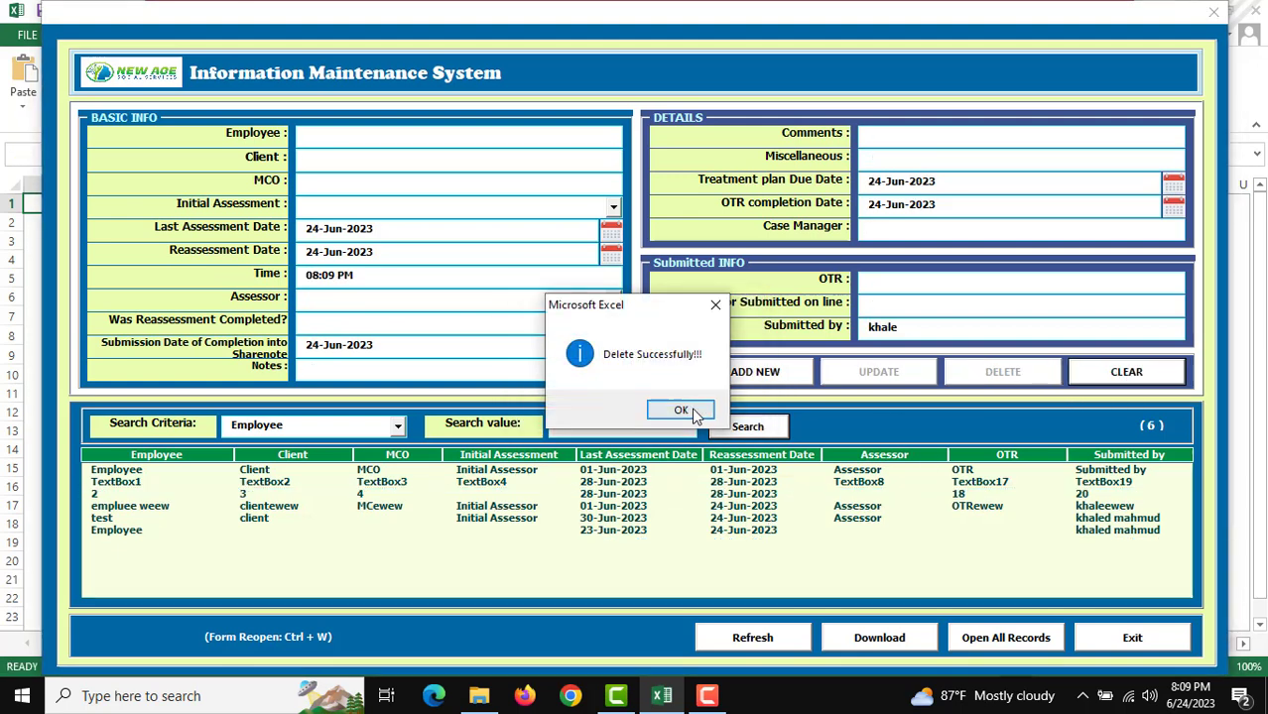
click(684, 411)
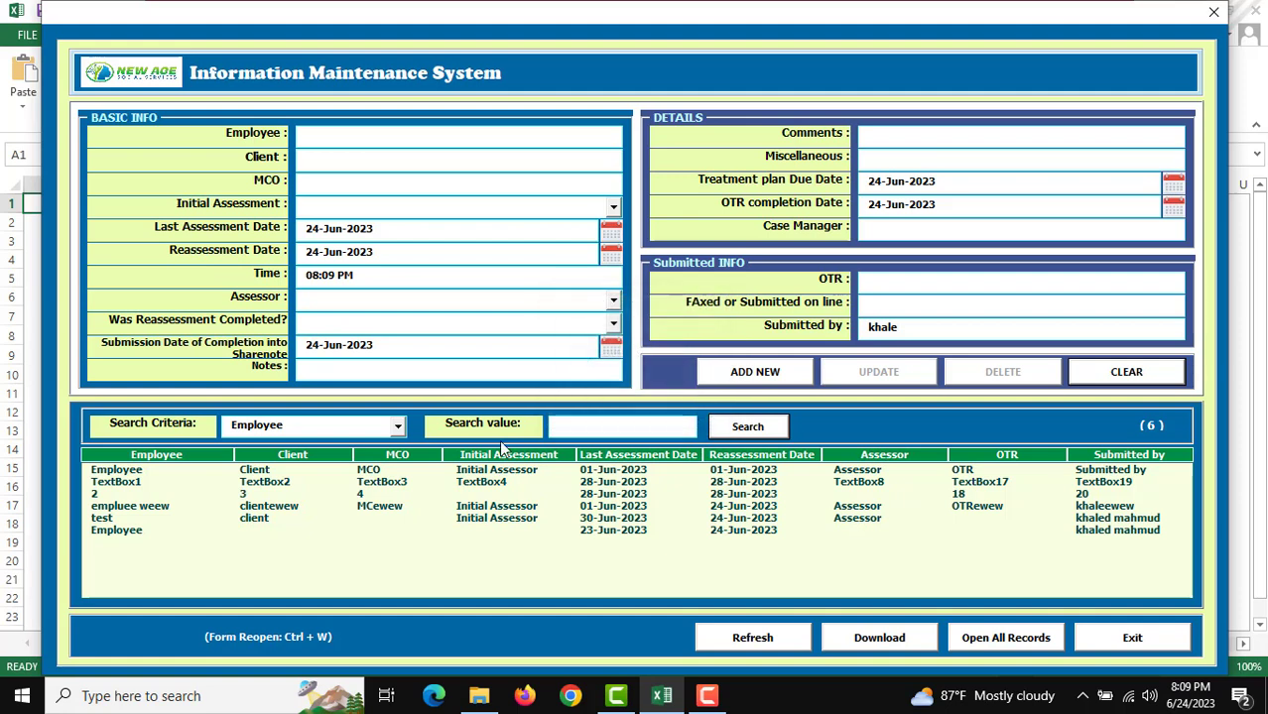
click(300, 428)
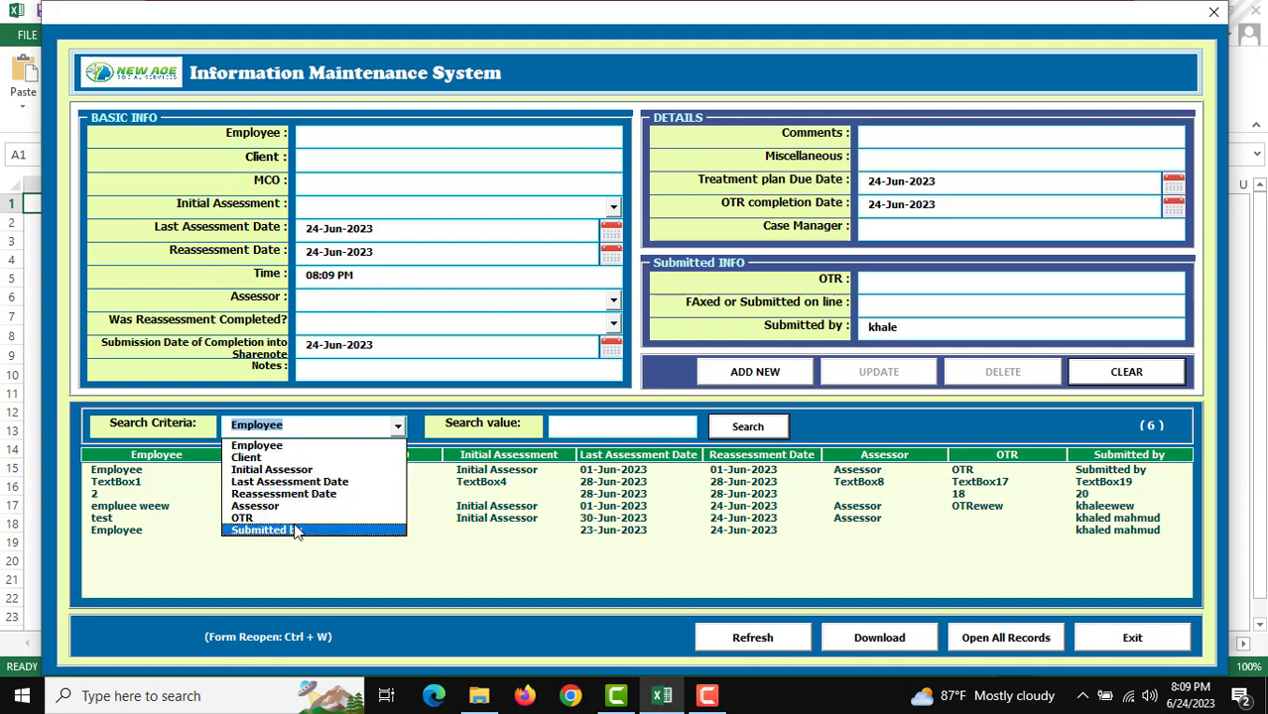
click(287, 454)
click(589, 427)
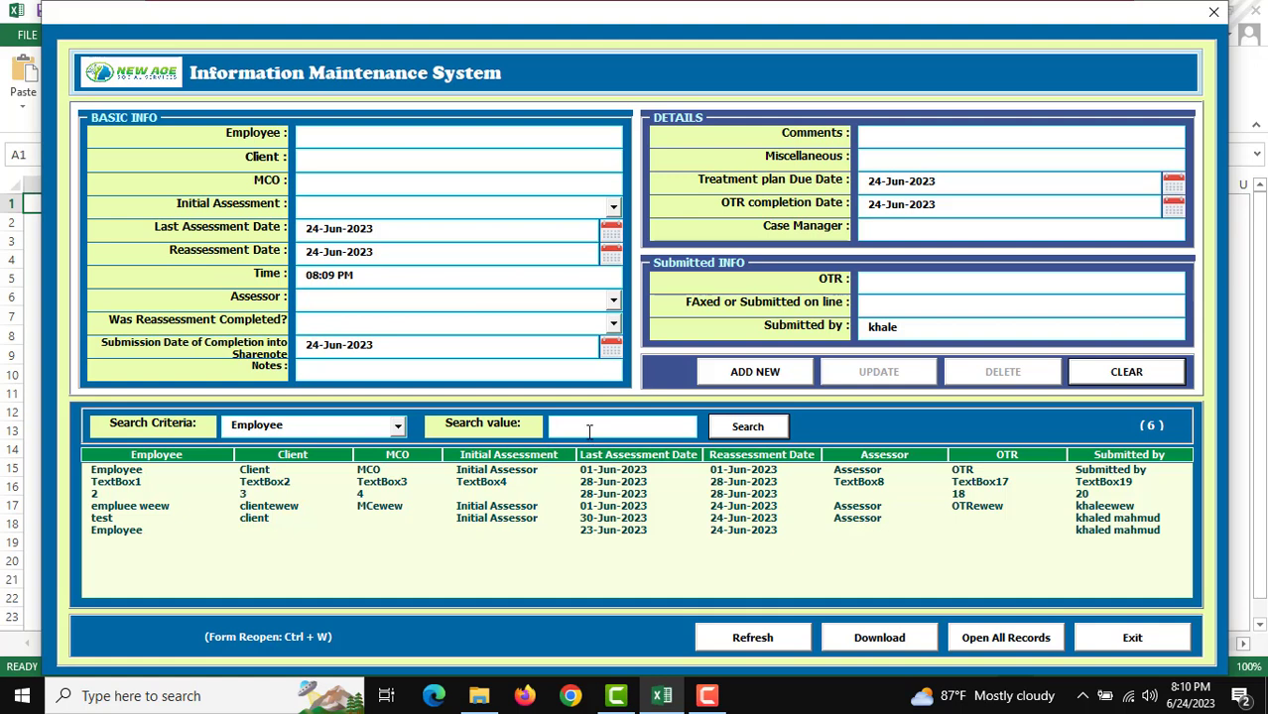
text(Emplye)
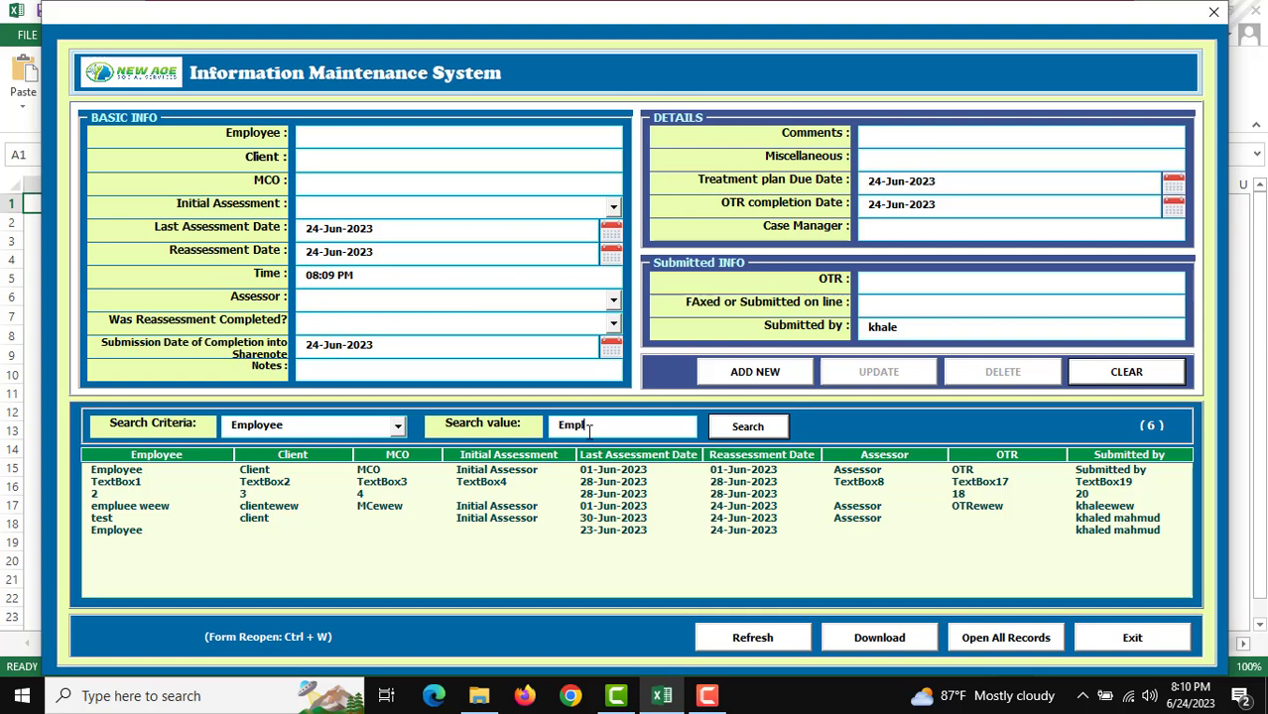
key(BackSpace)
key(BackSpace)
key(BackSpace)
key(BackSpace)
key(BackSpace)
key(BackSpace)
text(employee)
click(743, 425)
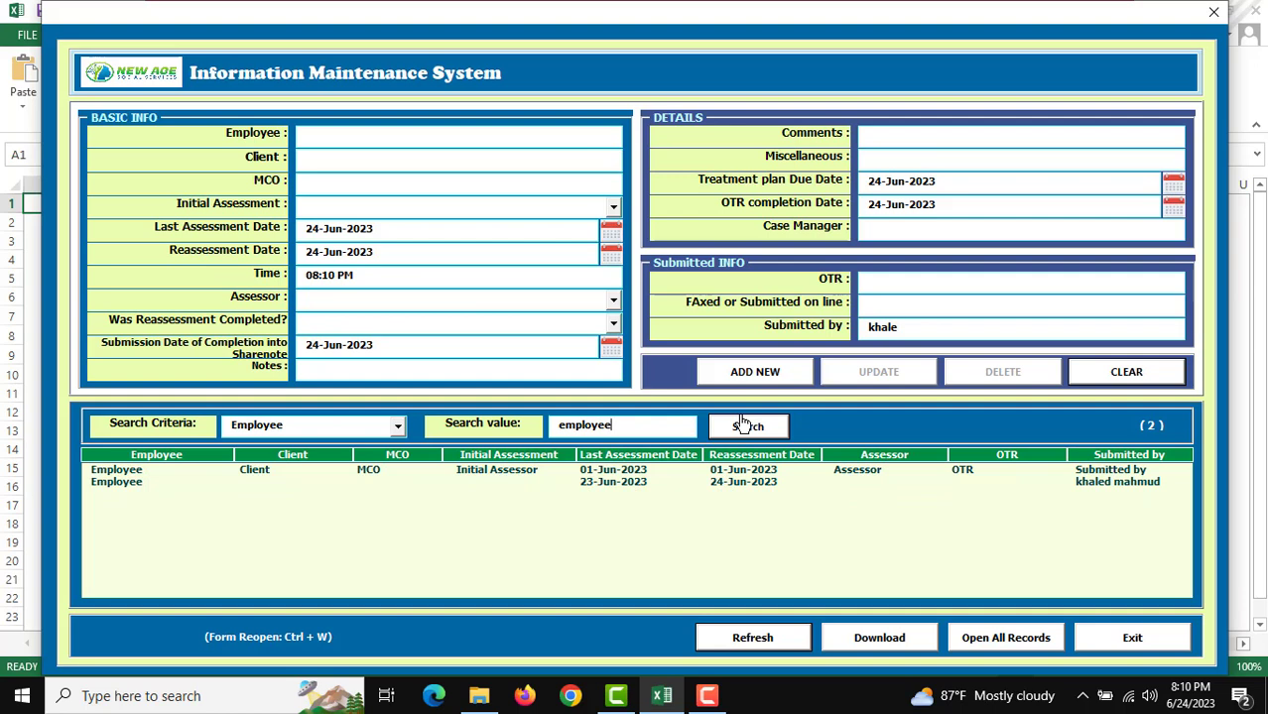
key(ctrl+w)
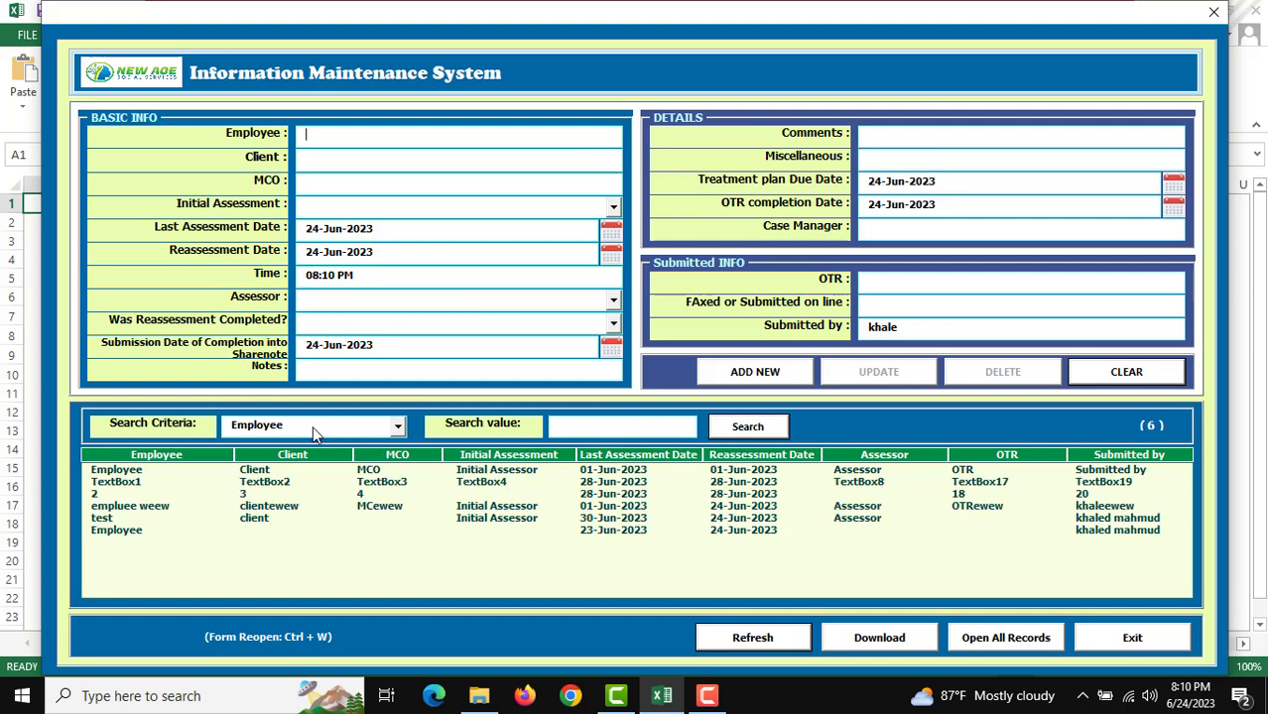
click(314, 430)
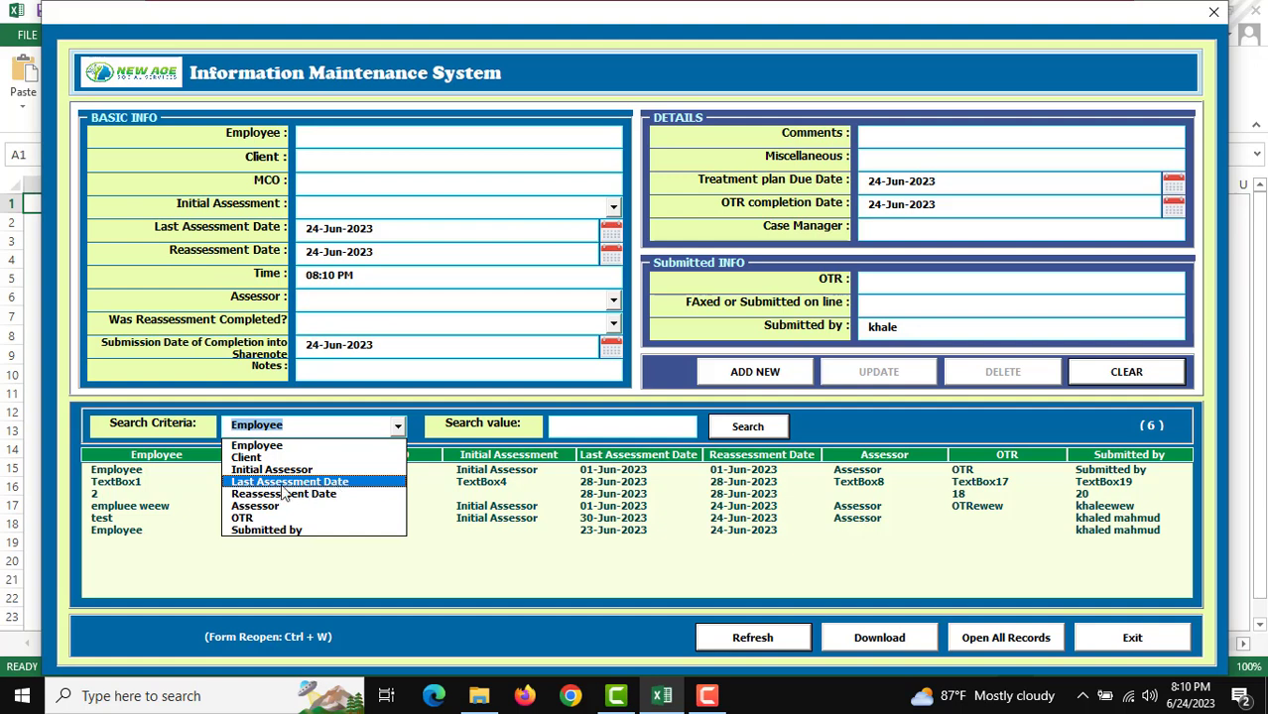
Step: Search by Last Assessment Date from 1-Jun-2023 to 23-Jun-2023, narrowing the list to 3 records
click(297, 483)
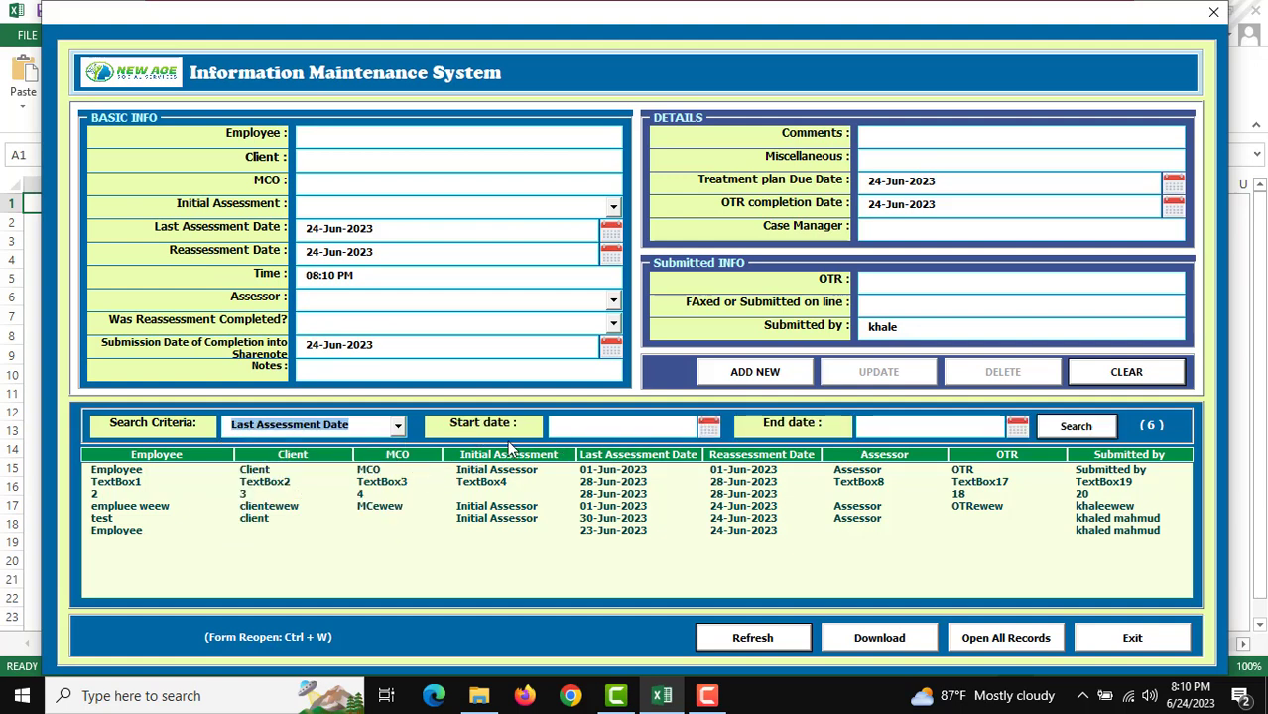
click(708, 428)
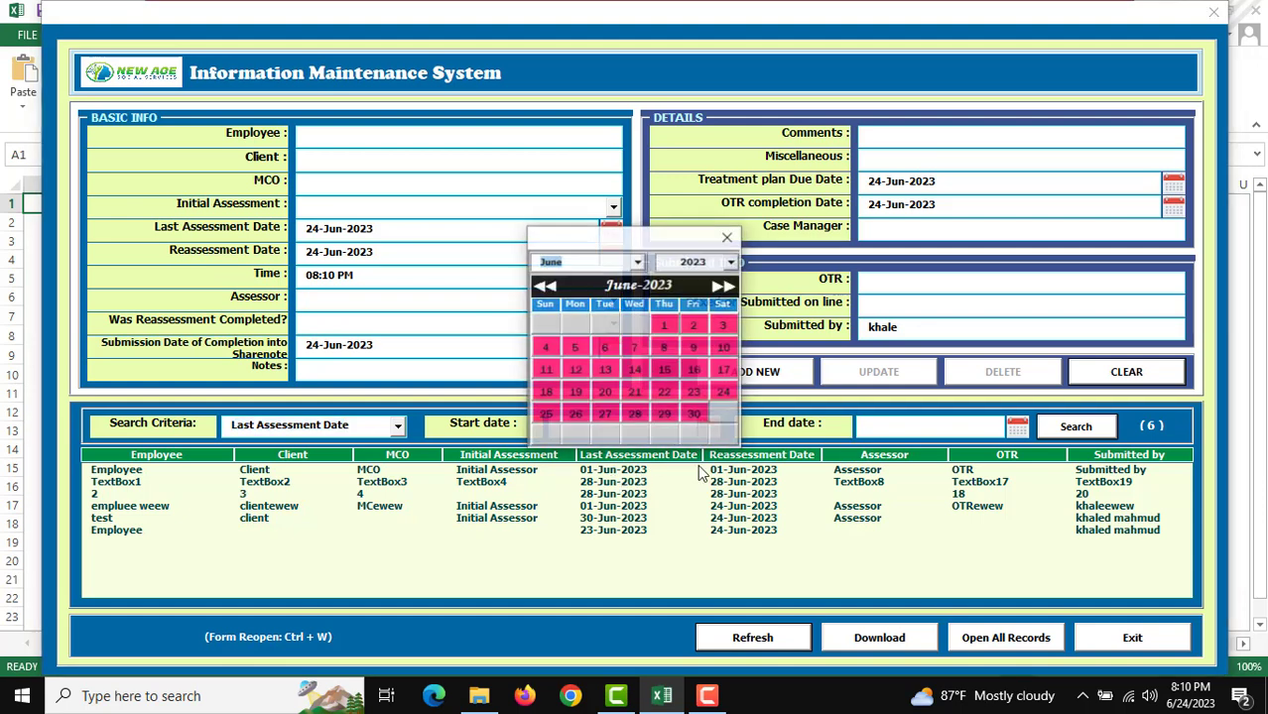
click(663, 326)
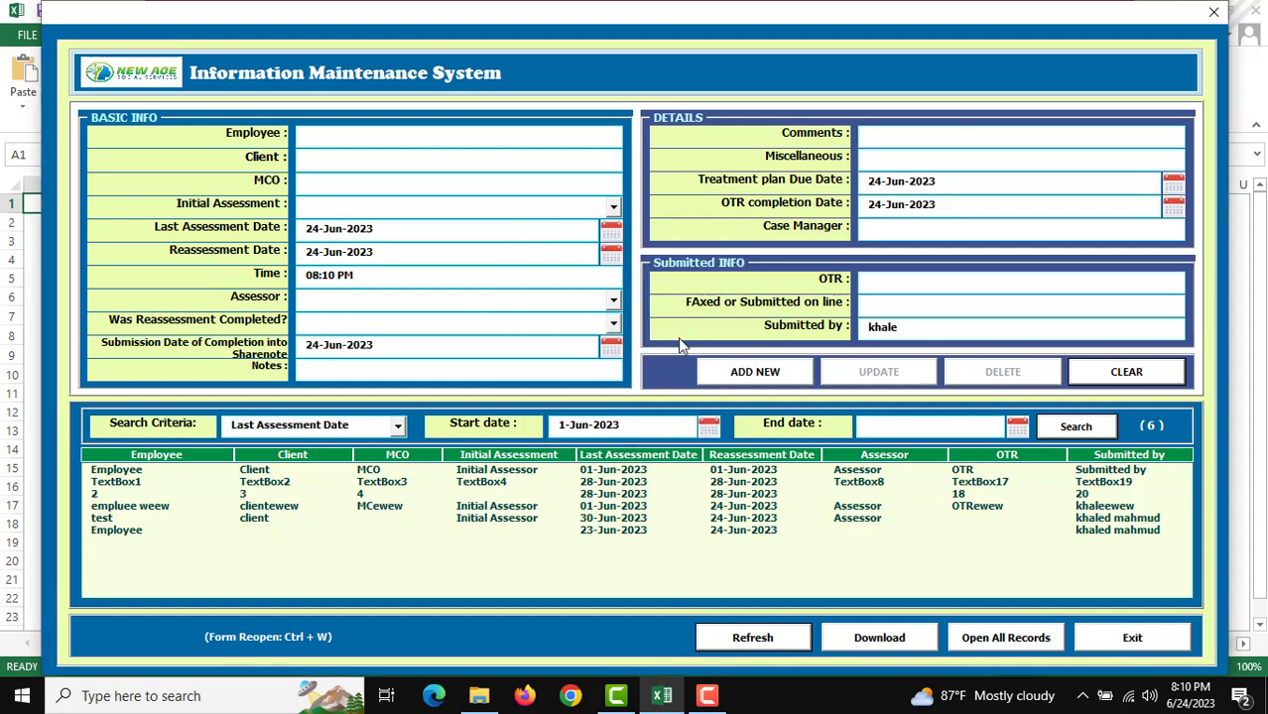
click(1017, 426)
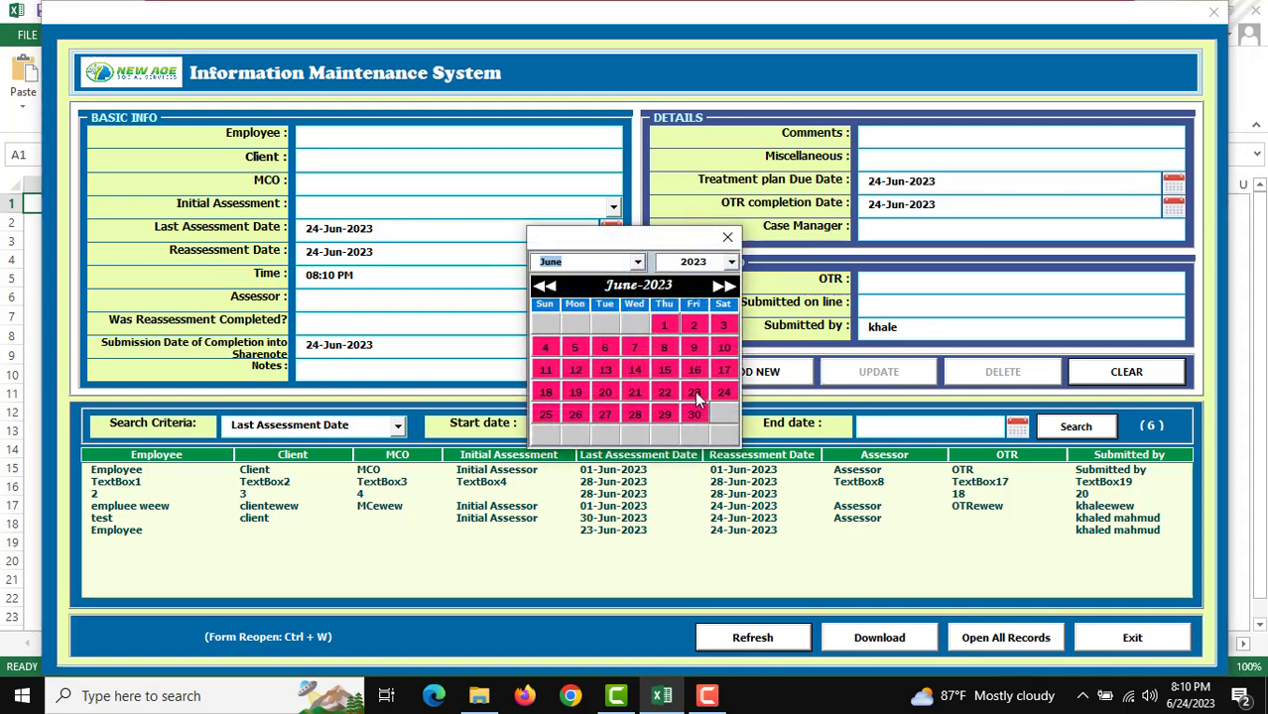
click(694, 391)
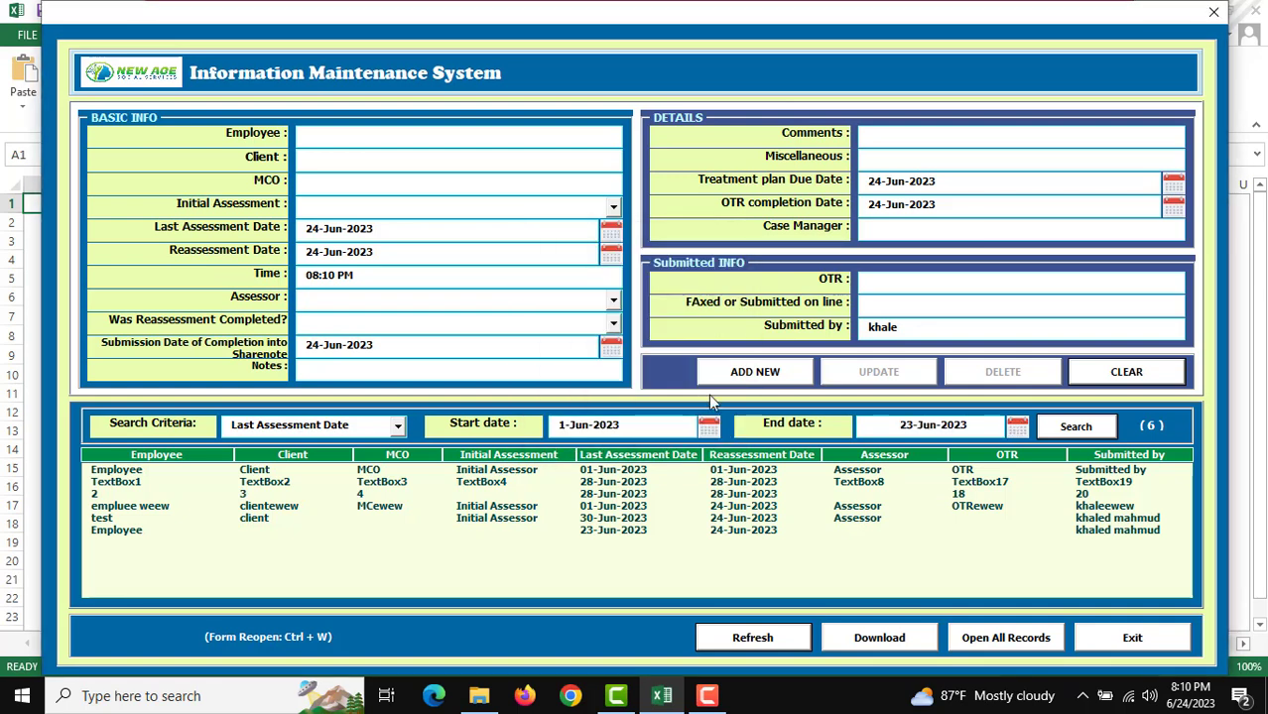
click(1075, 429)
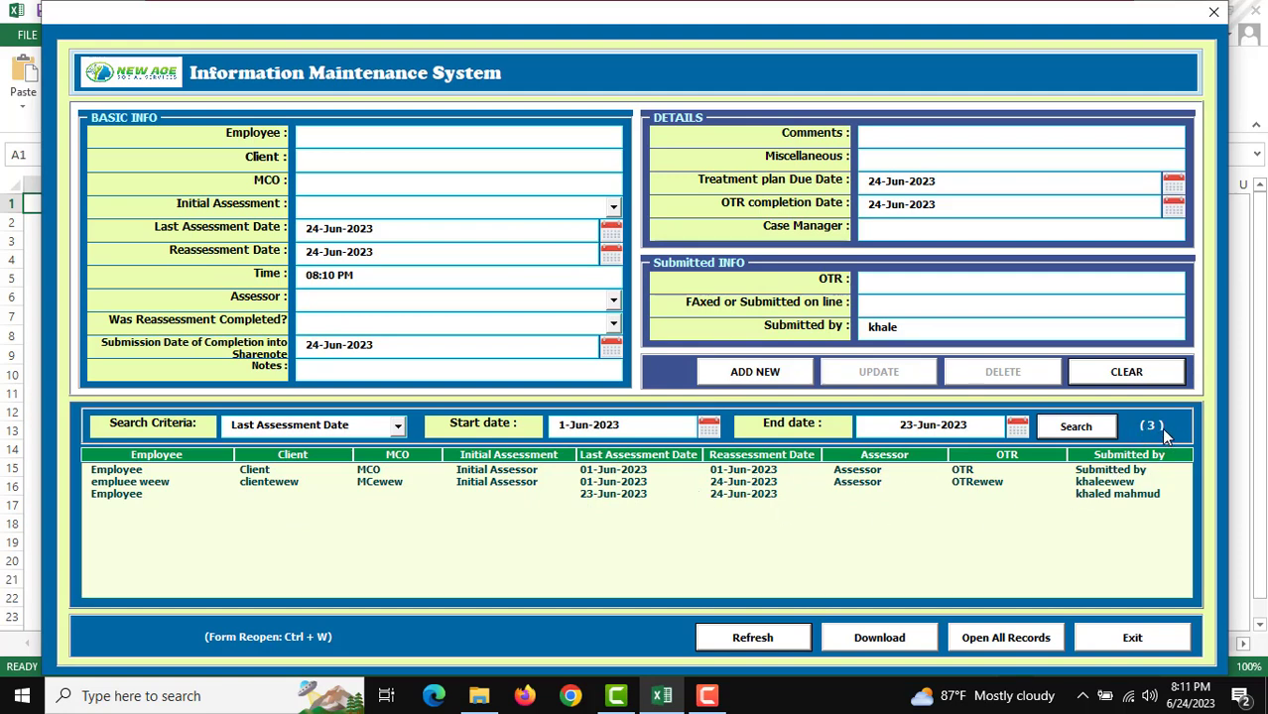
click(1086, 438)
Step: Download the 3 filtered records and open Information Maintenance_24-Jun-2023.xlsx
click(879, 641)
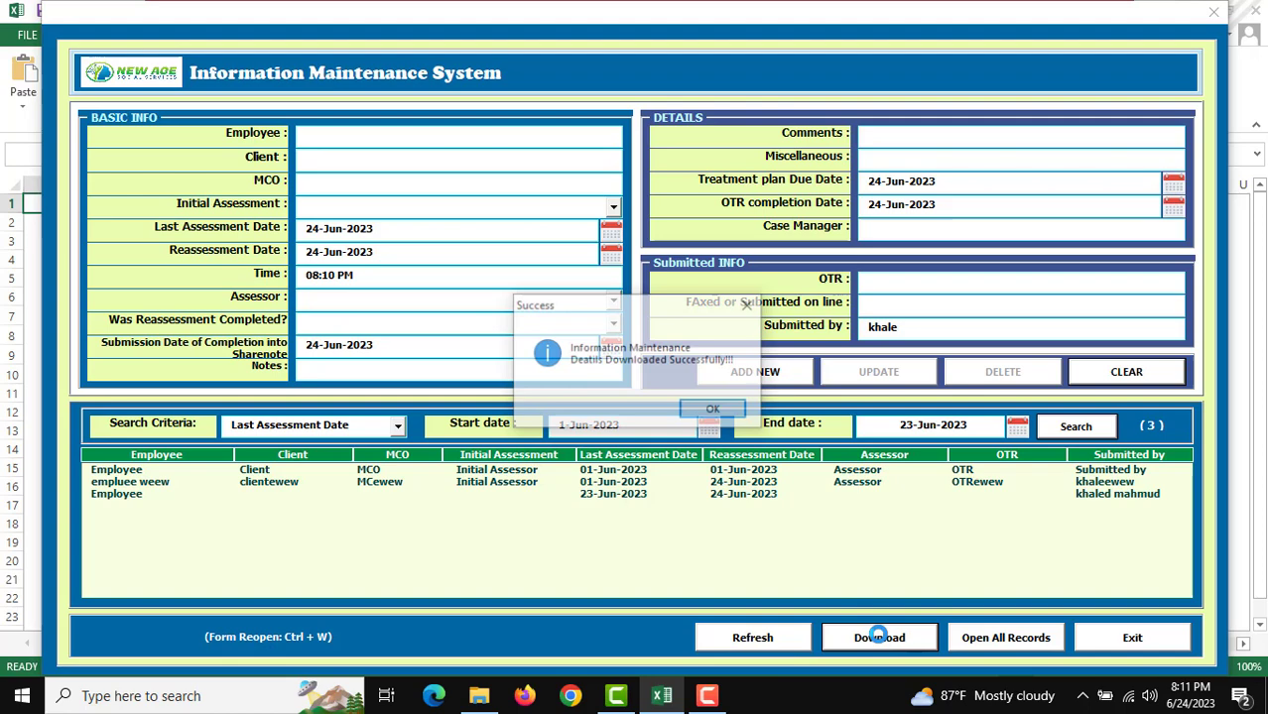
click(713, 411)
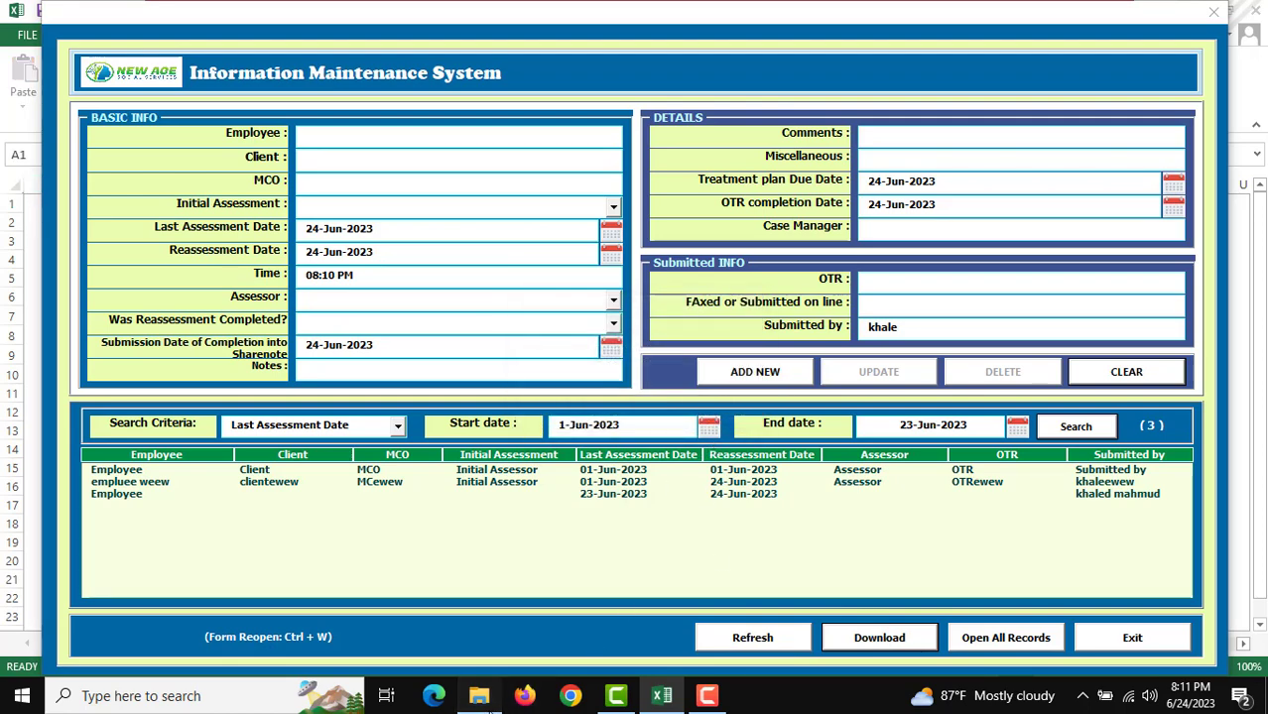
click(479, 696)
click(308, 231)
key(alt+Tab)
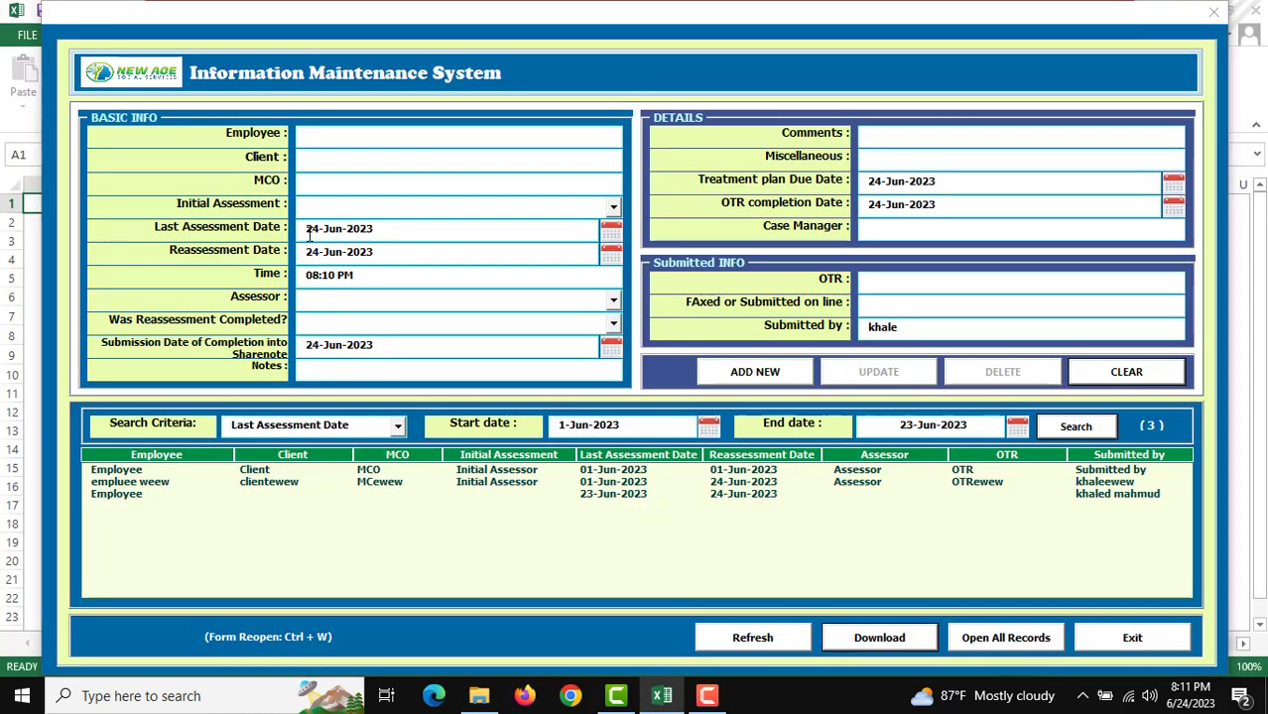
Step: Review the downloaded workbook, close it, and refresh the form's record list
scroll(382, 335, down, 1)
scroll(382, 336, up, 1)
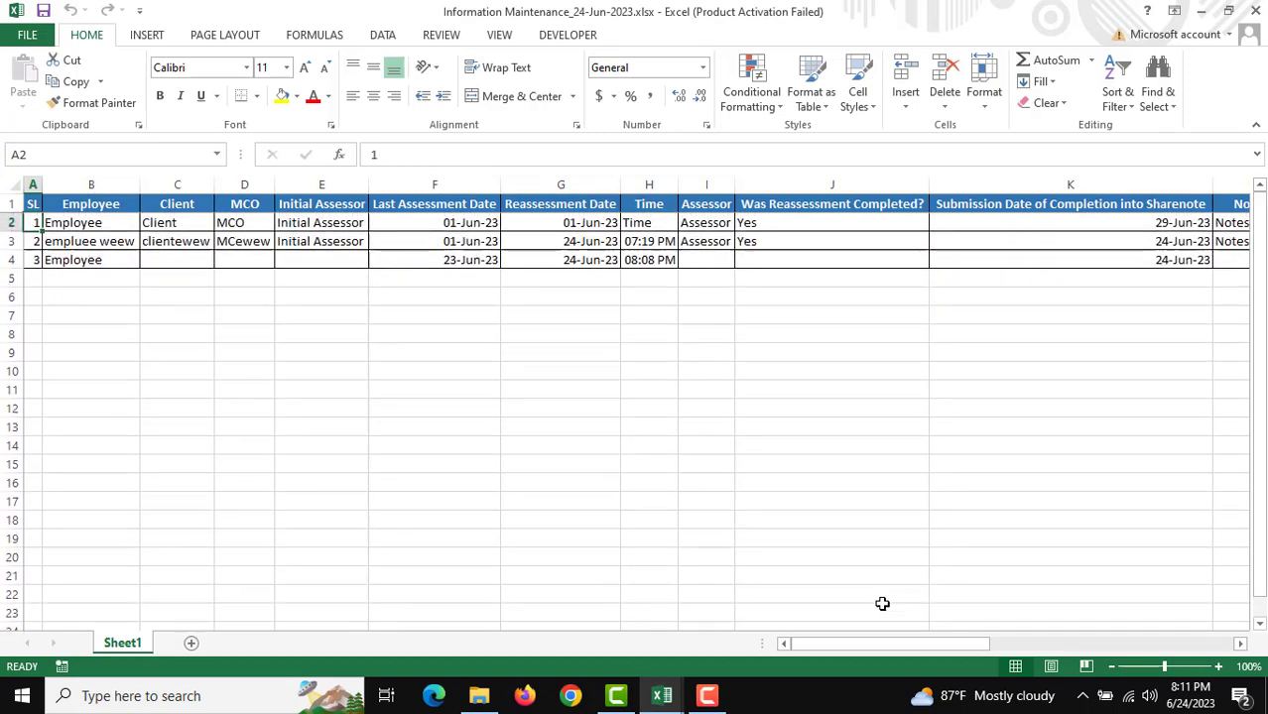
drag(880, 645, 742, 623)
click(1260, 8)
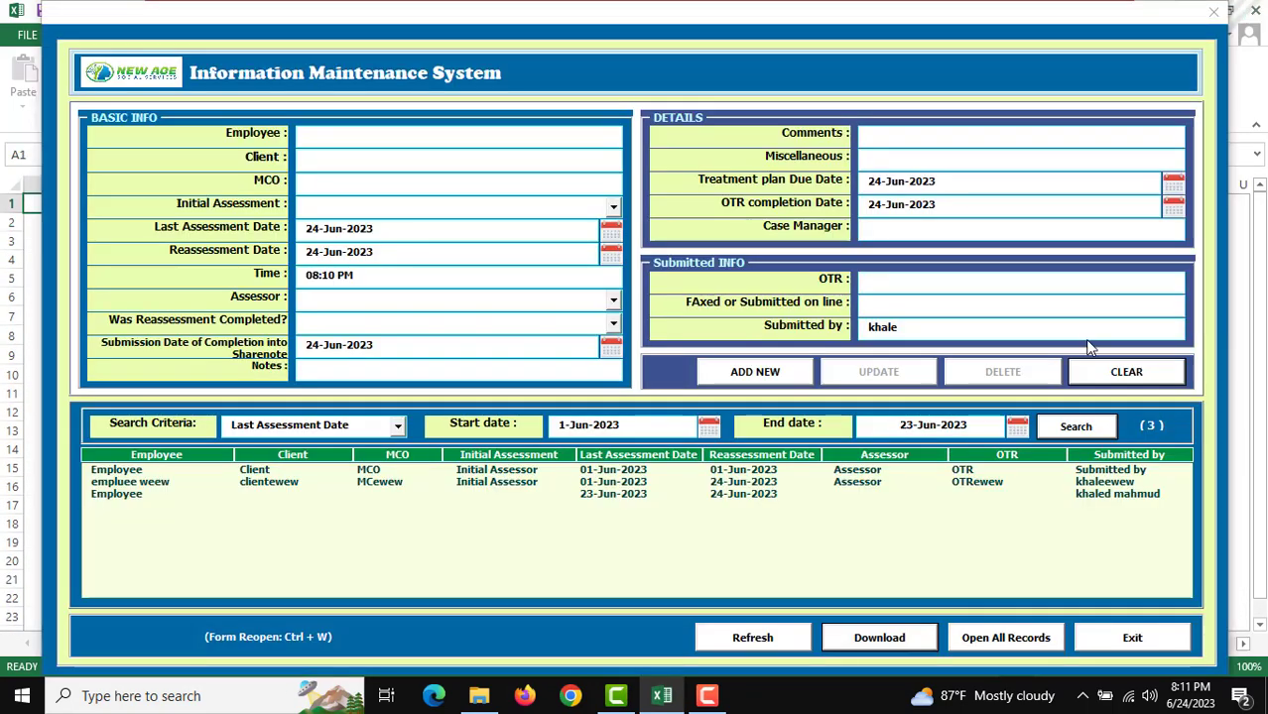
click(762, 640)
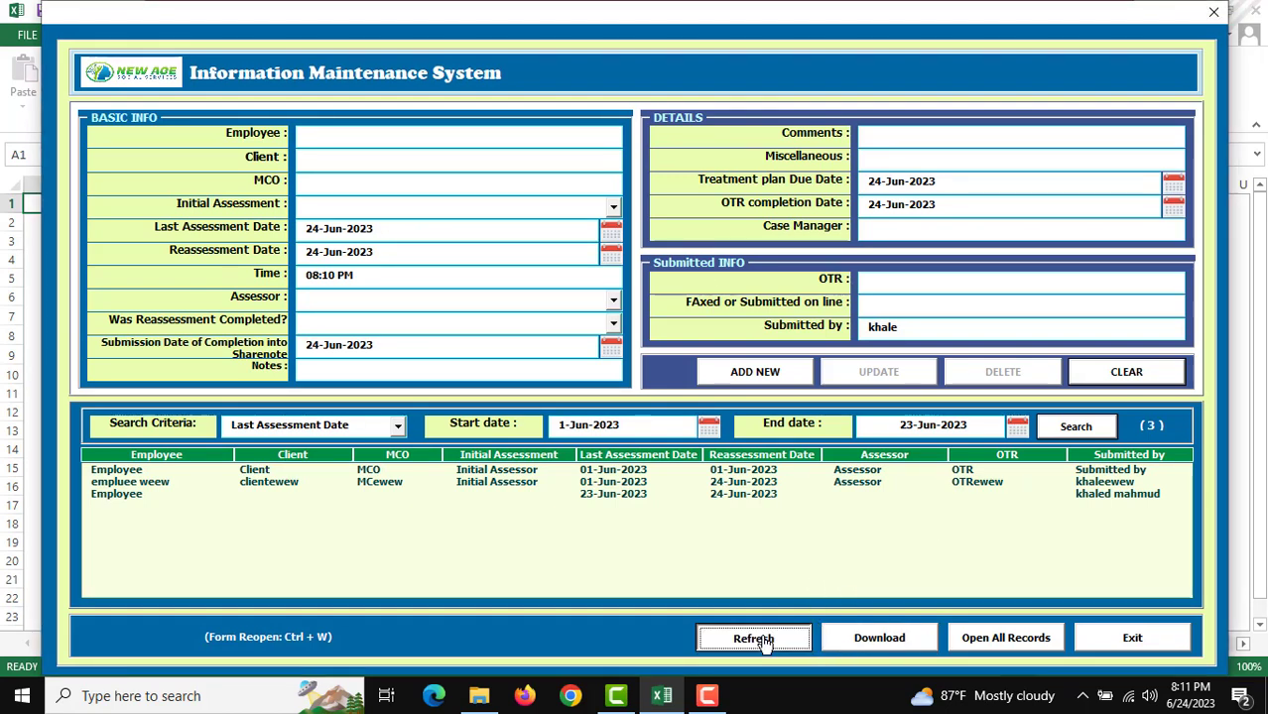
Step: Review all records on the Data Entry sheet, then the Support sheet's assessor, yes/no and login lists
click(1015, 638)
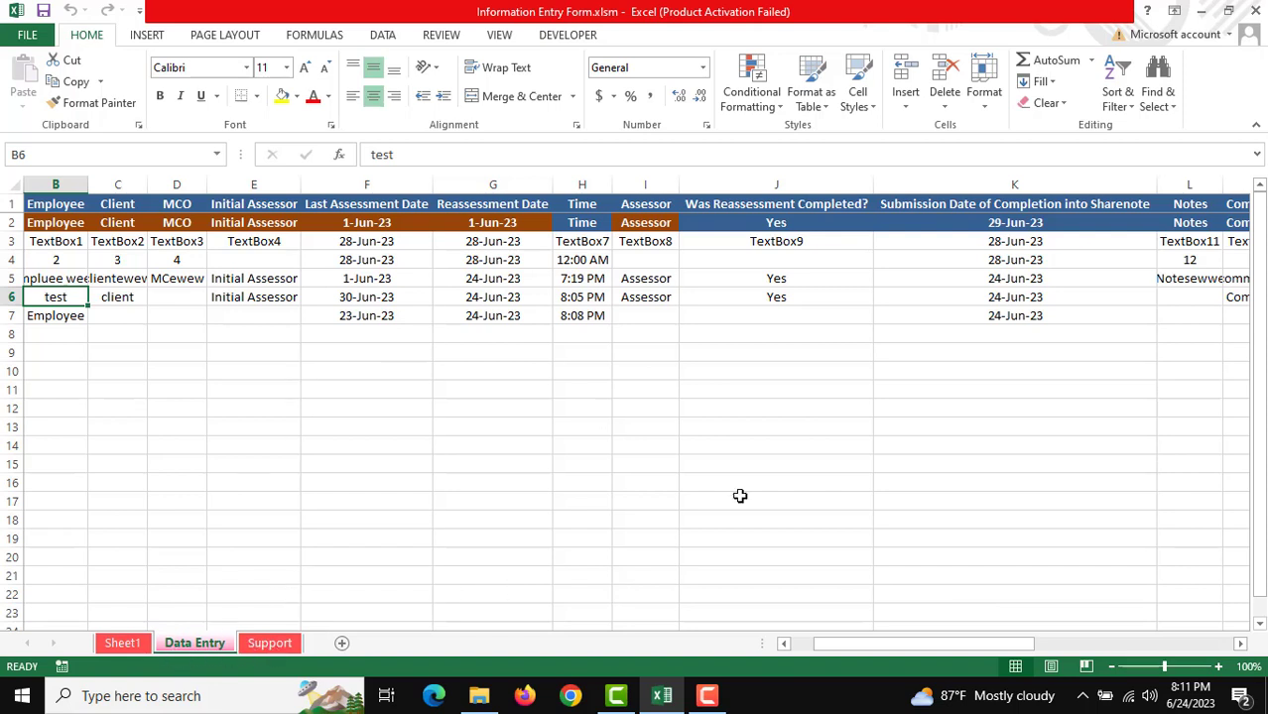
drag(821, 646, 798, 646)
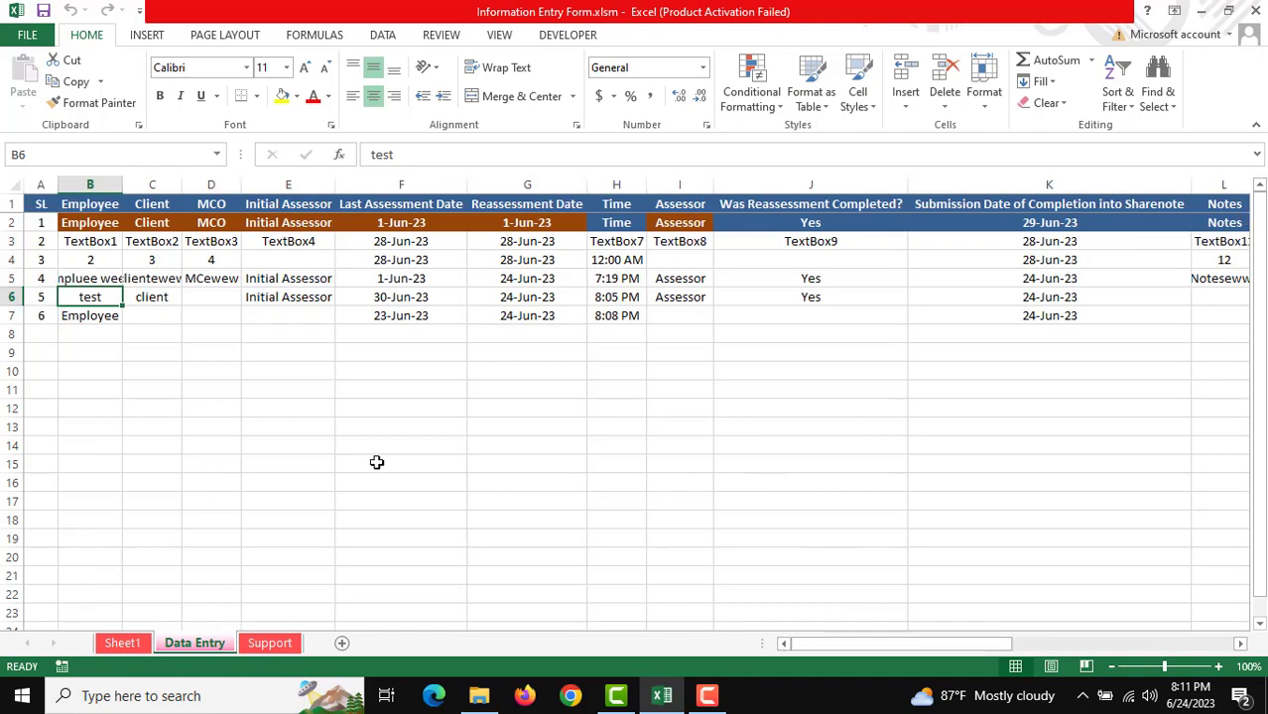
click(272, 643)
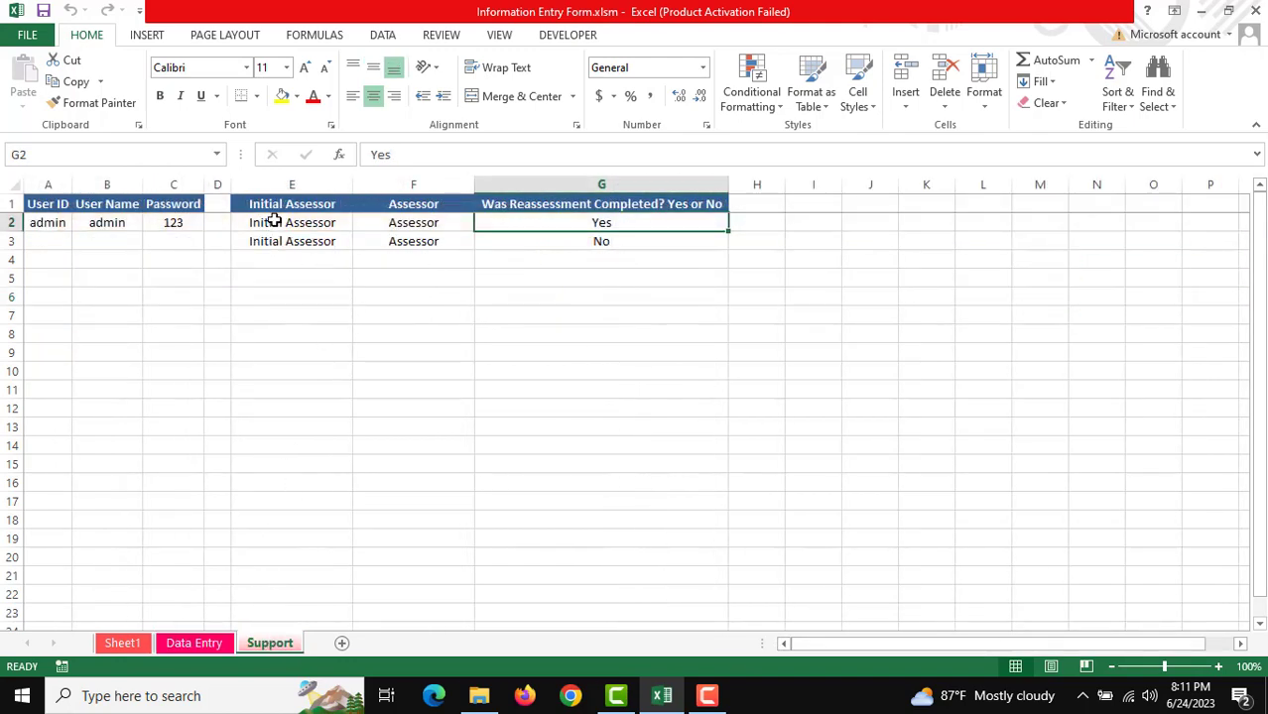
drag(274, 223, 450, 263)
drag(54, 220, 179, 260)
click(415, 352)
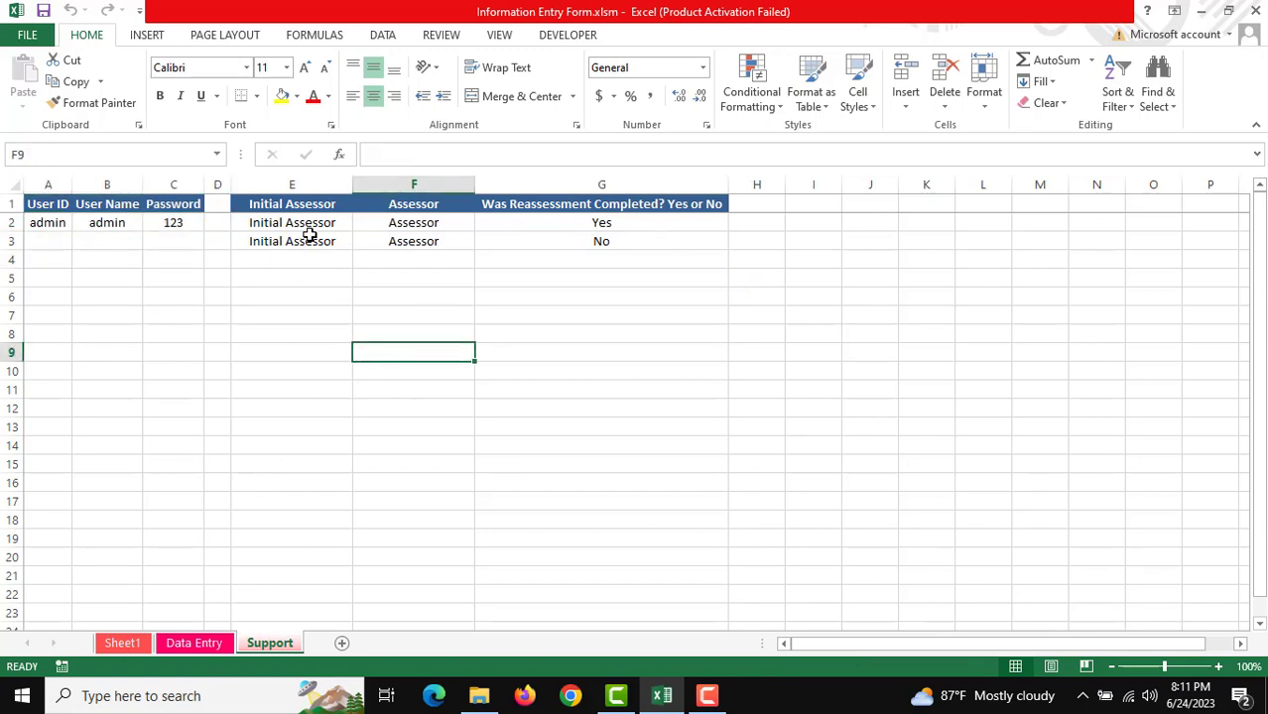
Step: Highlight the dropdown source lists E2:G5, then return to the Sheet1 launch page
drag(310, 230, 603, 280)
click(495, 369)
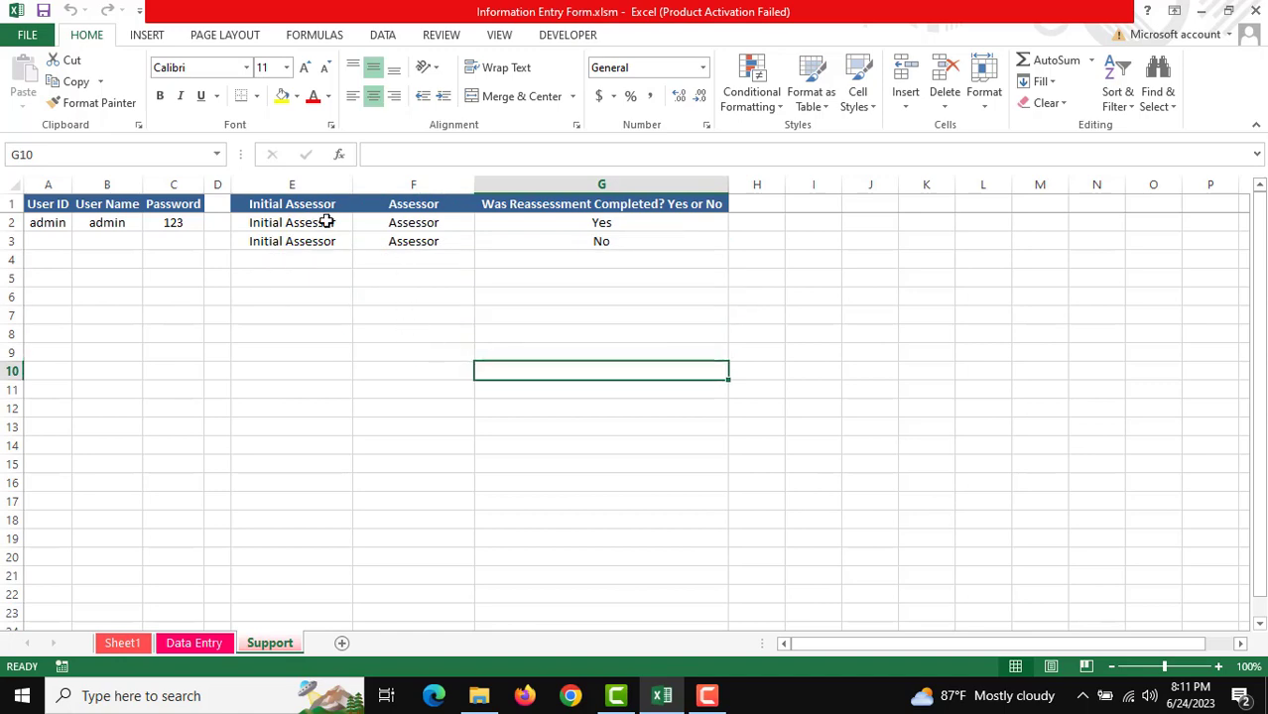
drag(291, 224, 586, 274)
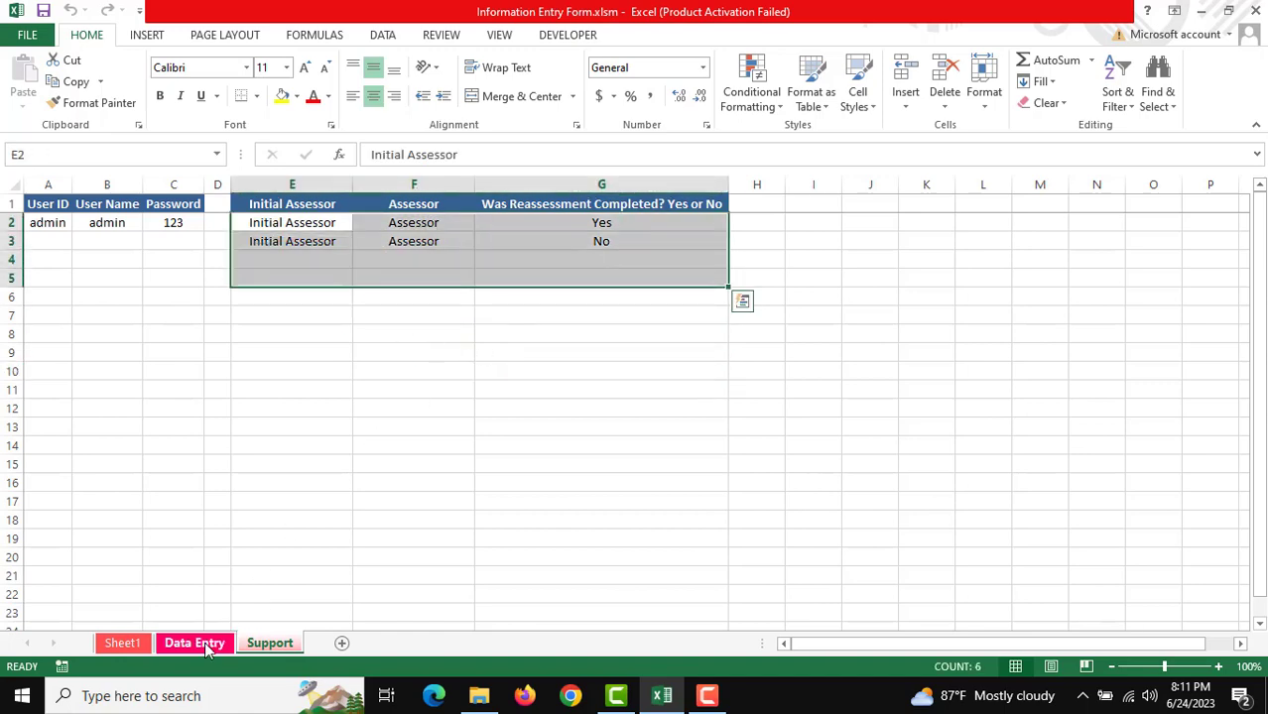
click(122, 643)
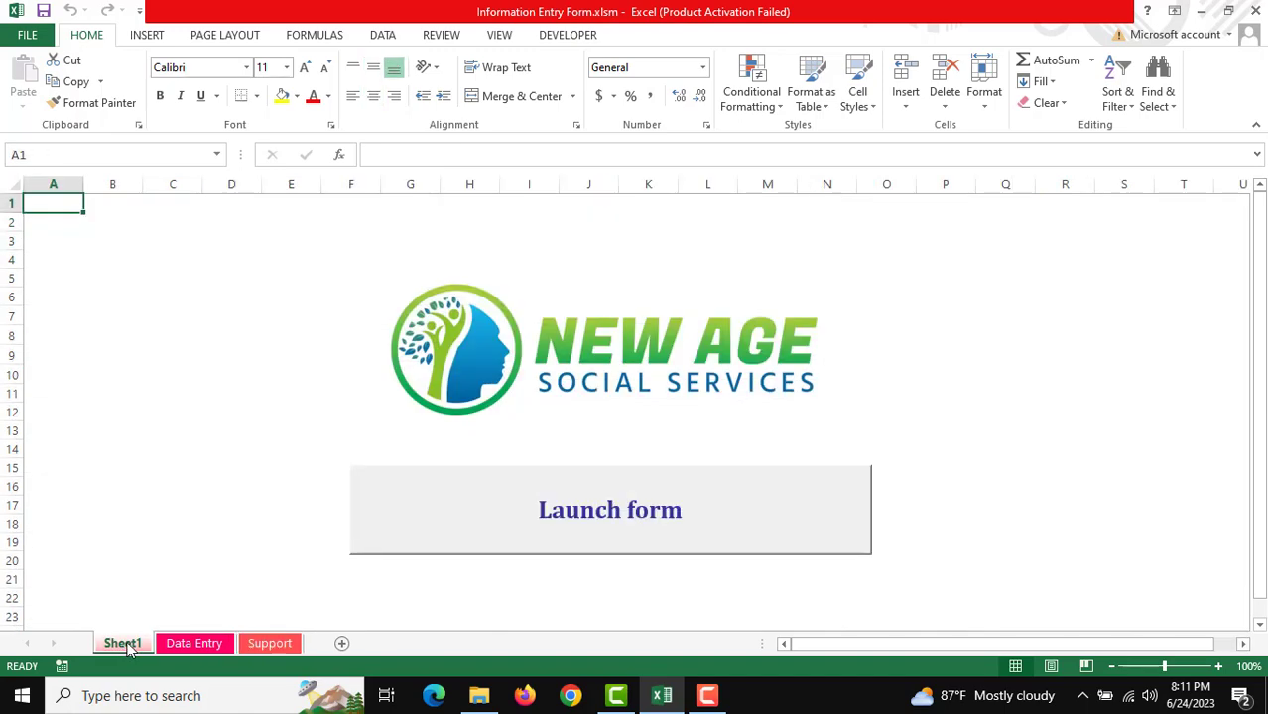
Step: Relaunch the entry form, then exit it and confirm leaving to close the workbook
click(621, 511)
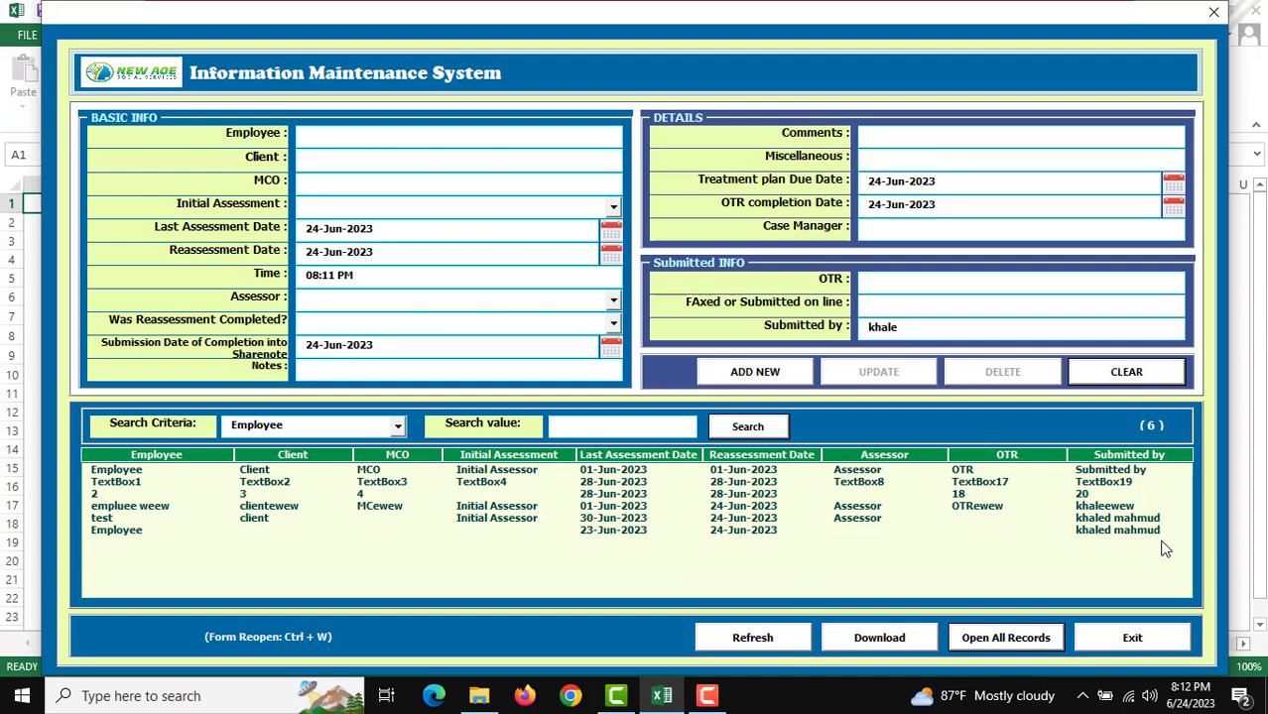
click(1138, 641)
click(610, 411)
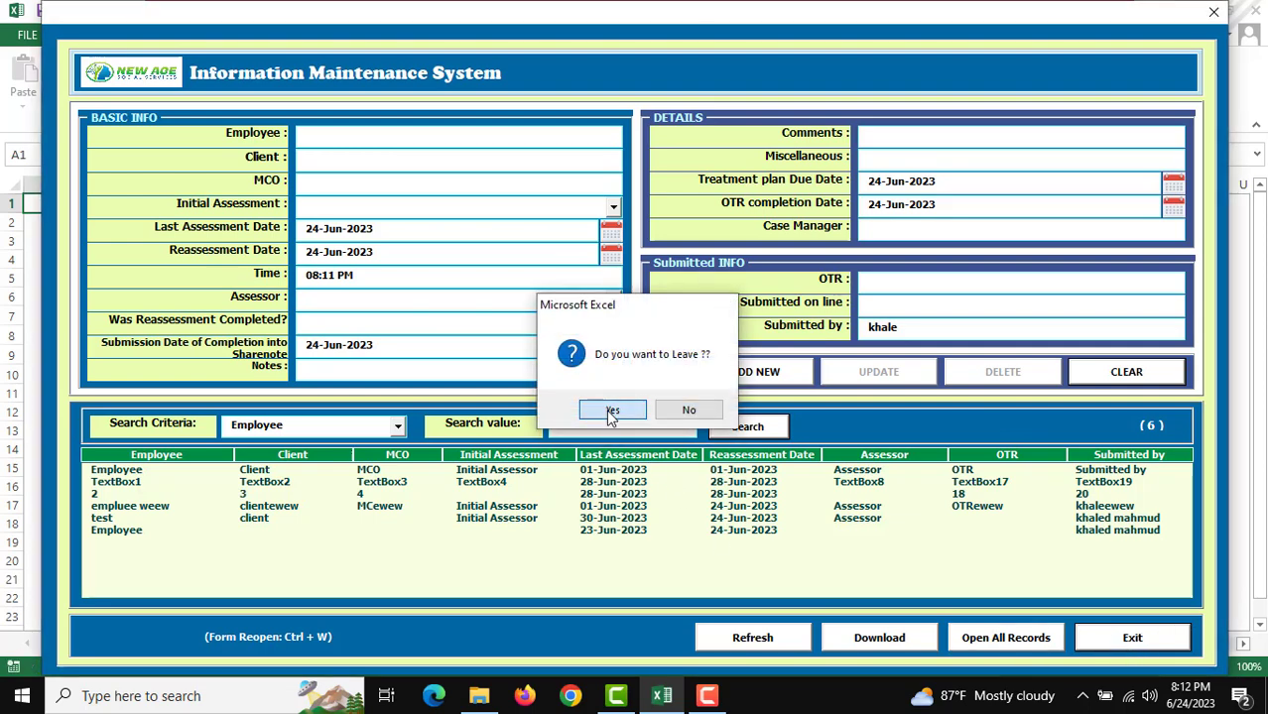